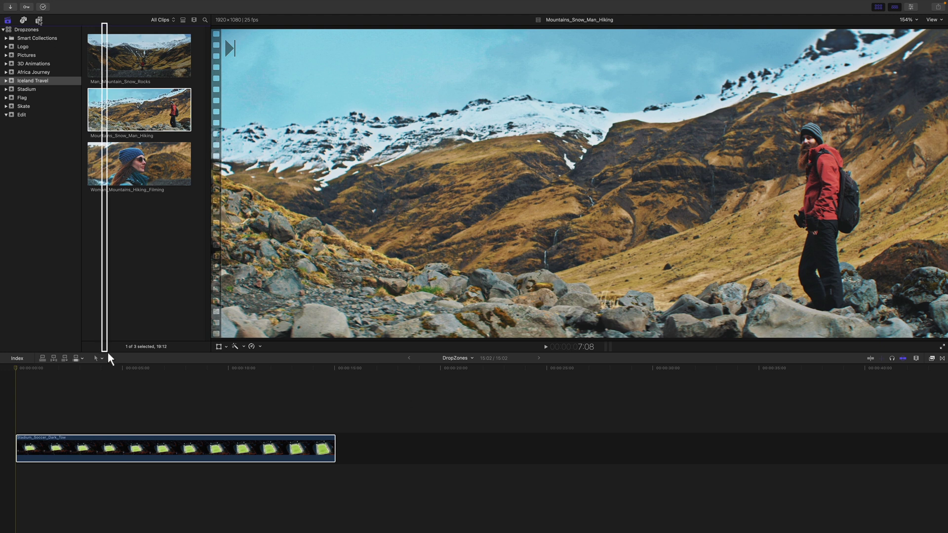
# Place the Elements Score title over the stadium clip and select it in the timeline
pyautogui.press('alt+super+1')
pyautogui.click(4, 30)
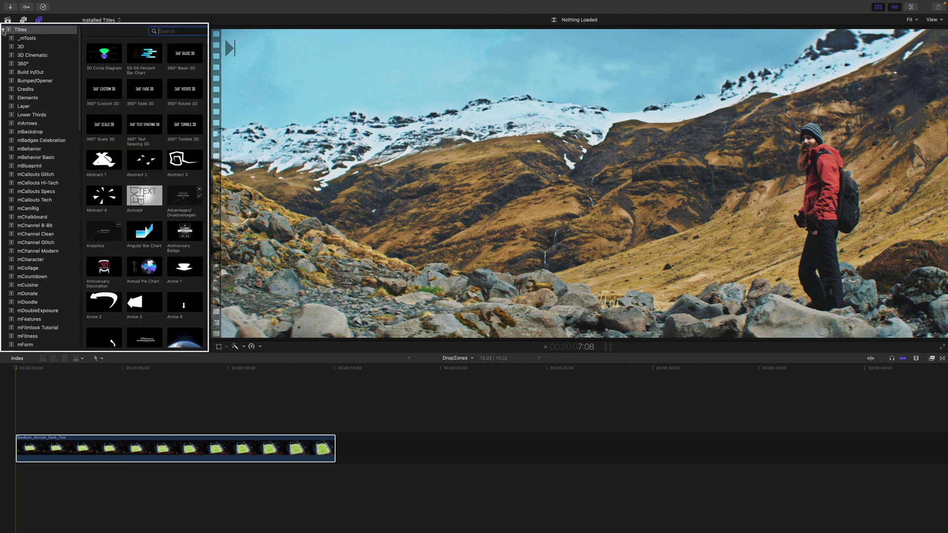
pyautogui.click(30, 81)
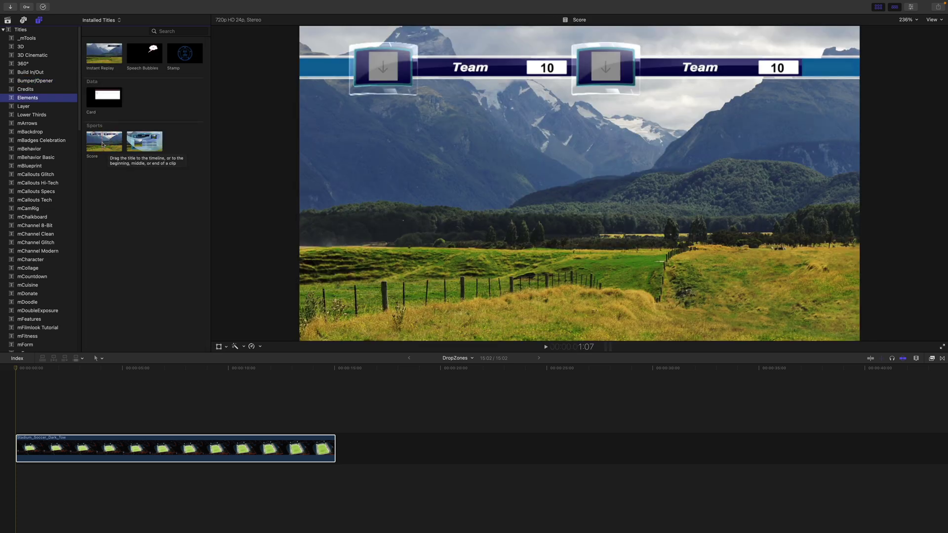
pyautogui.click(104, 144)
pyautogui.moveTo(104, 143); pyautogui.dragTo(70, 429)
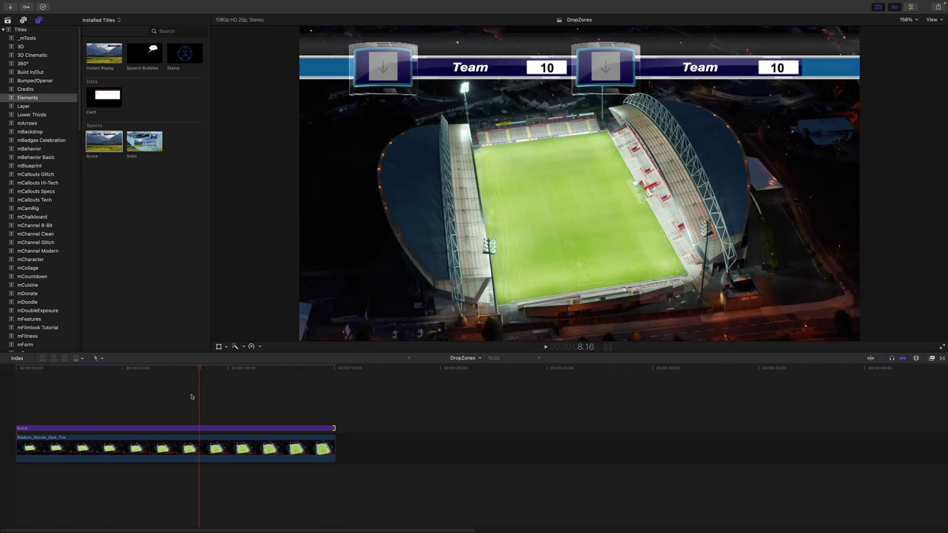
pyautogui.click(59, 428)
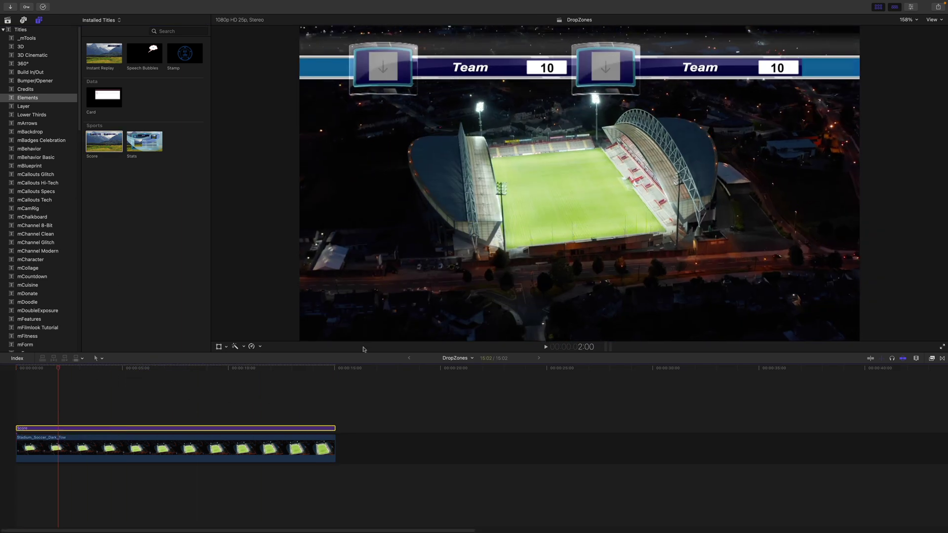
# Enter SPAIN and PORTUGAL as the scoreboard's two team names
pyautogui.click(912, 7)
pyautogui.click(806, 19)
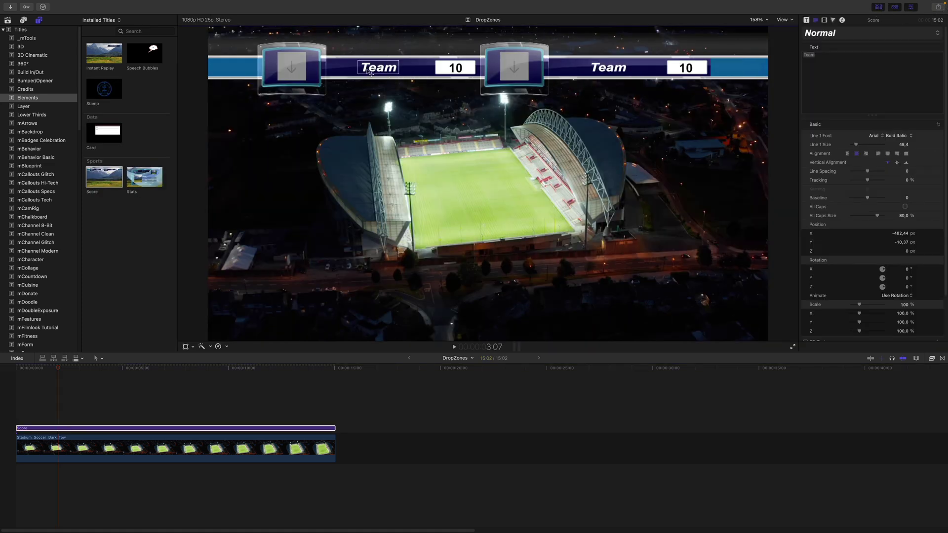
pyautogui.write('SPAIN')
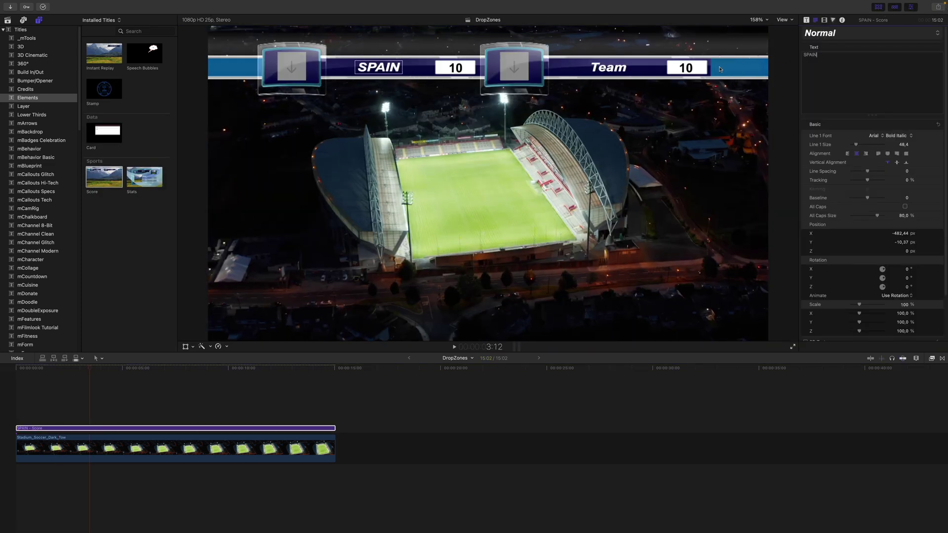
pyautogui.doubleClick(610, 67)
pyautogui.write('PORTUGAL')
# Set both team scores to 2 and preview the scoreboard at a later frame
pyautogui.press('Tab')
pyautogui.write('2')
pyautogui.press('Tab')
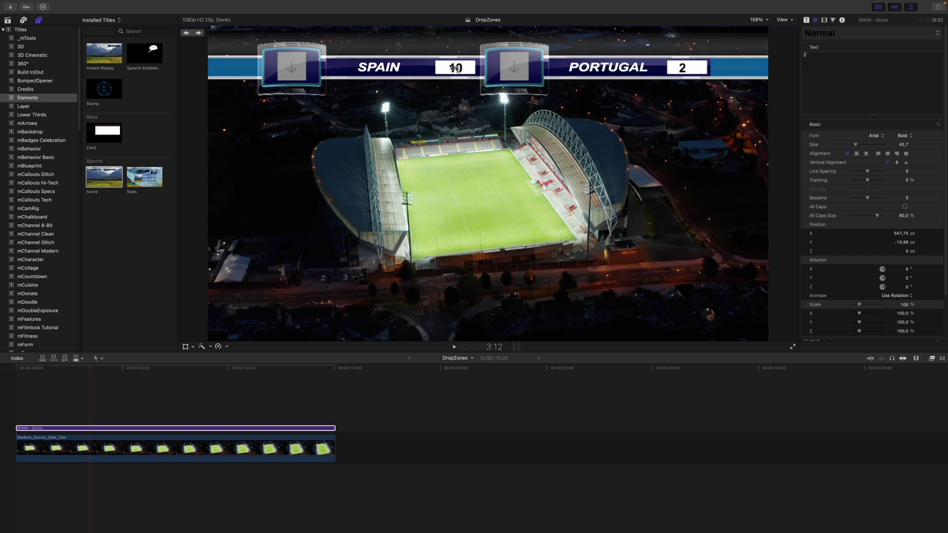
pyautogui.write('2')
pyautogui.click(87, 370)
pyautogui.moveTo(88, 370); pyautogui.dragTo(131, 375)
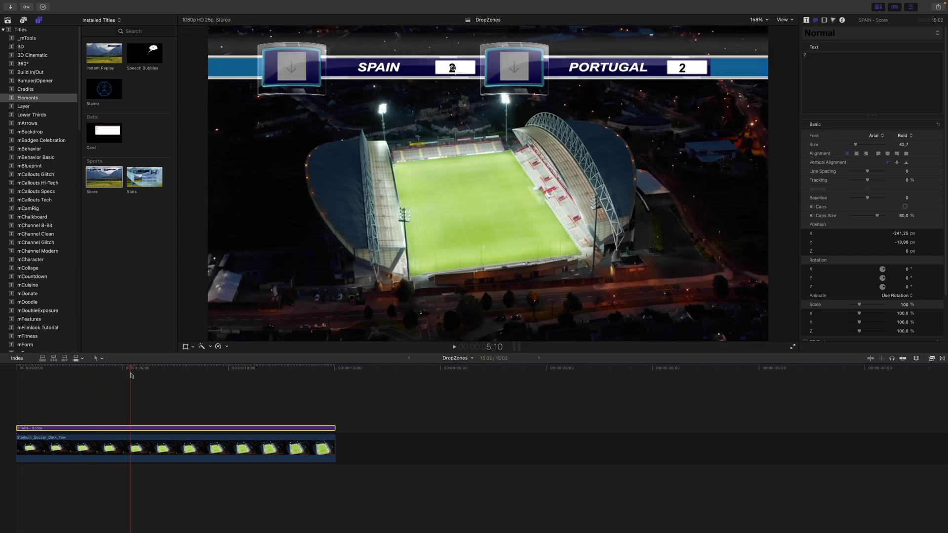
pyautogui.click(806, 21)
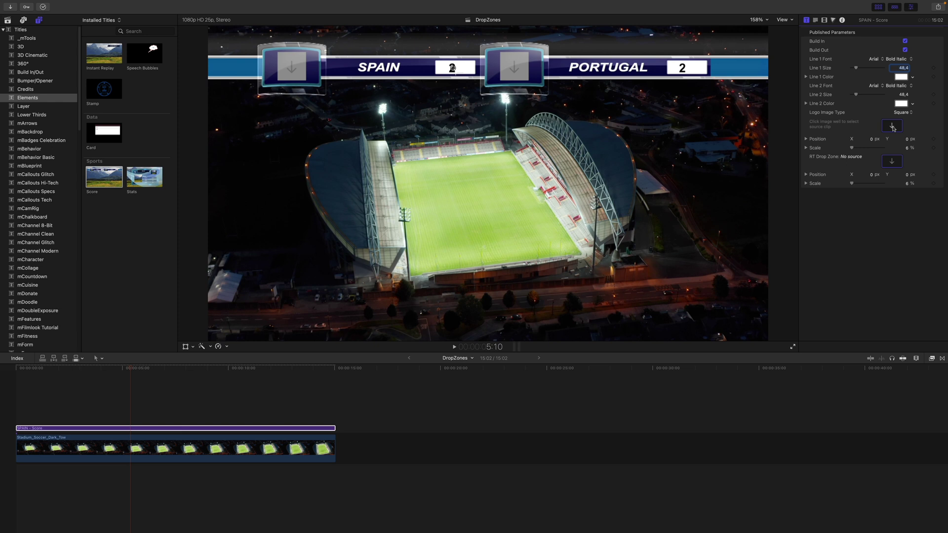
# Apply the Spain clip from the Flag event to the LT drop zone and scale it to 4%
pyautogui.click(892, 125)
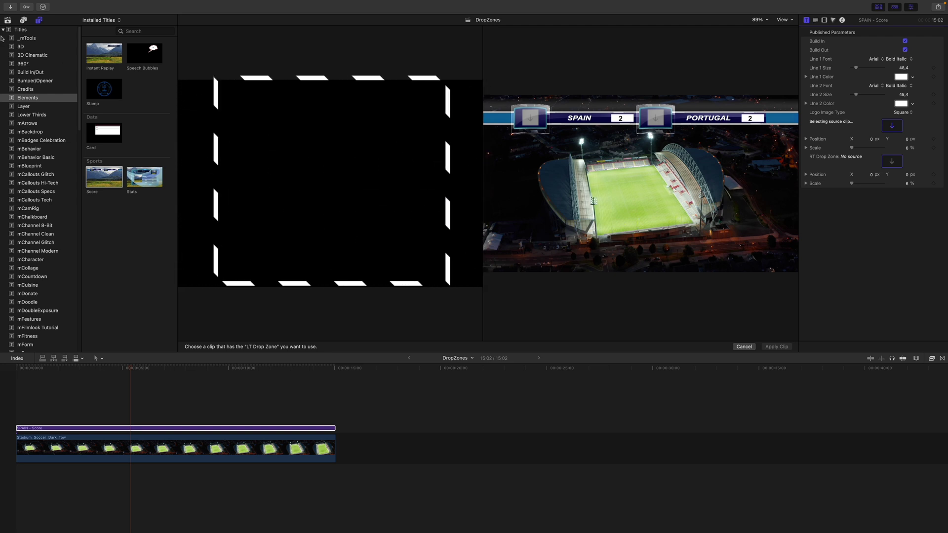
pyautogui.click(7, 21)
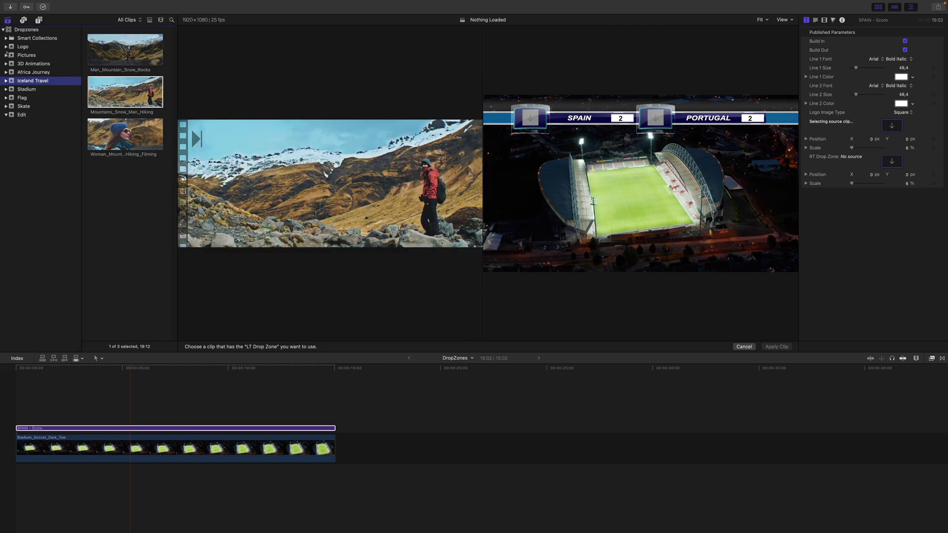
pyautogui.click(22, 98)
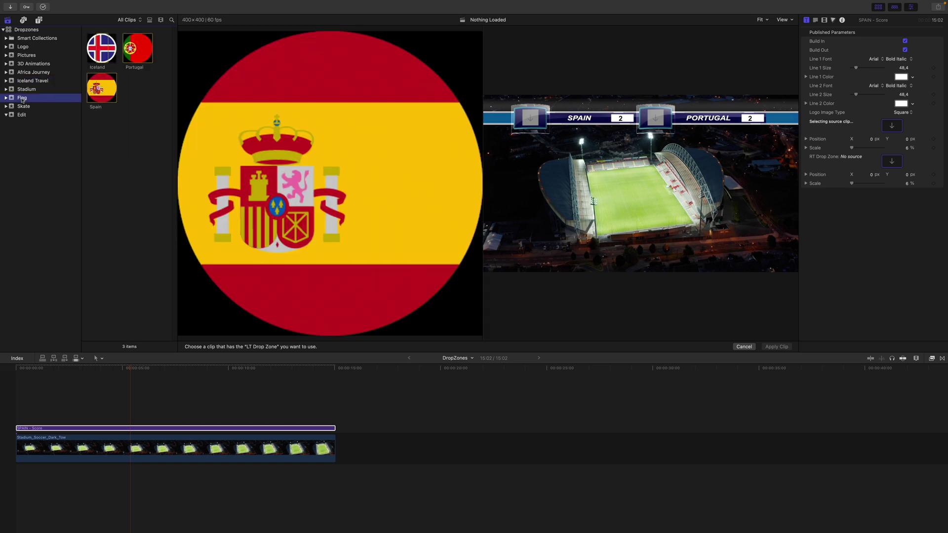
pyautogui.click(98, 91)
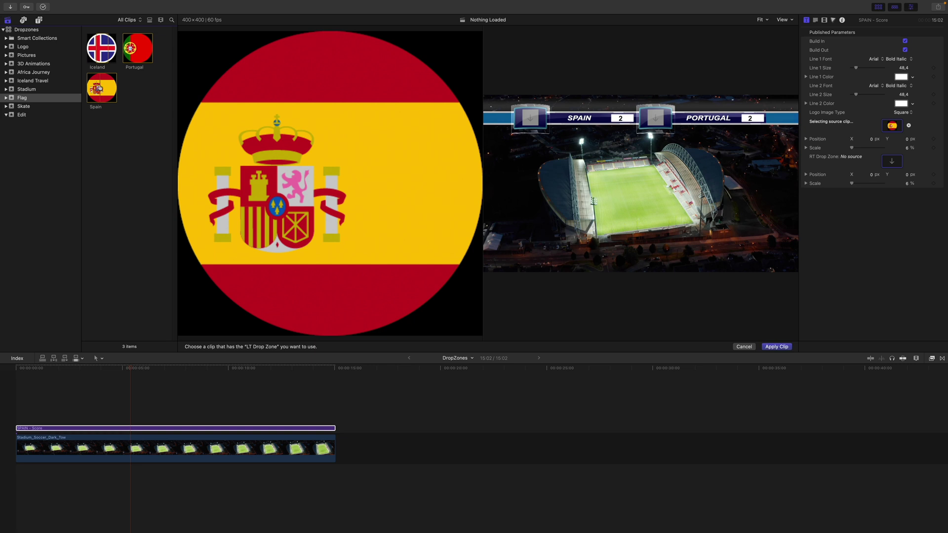
pyautogui.click(777, 346)
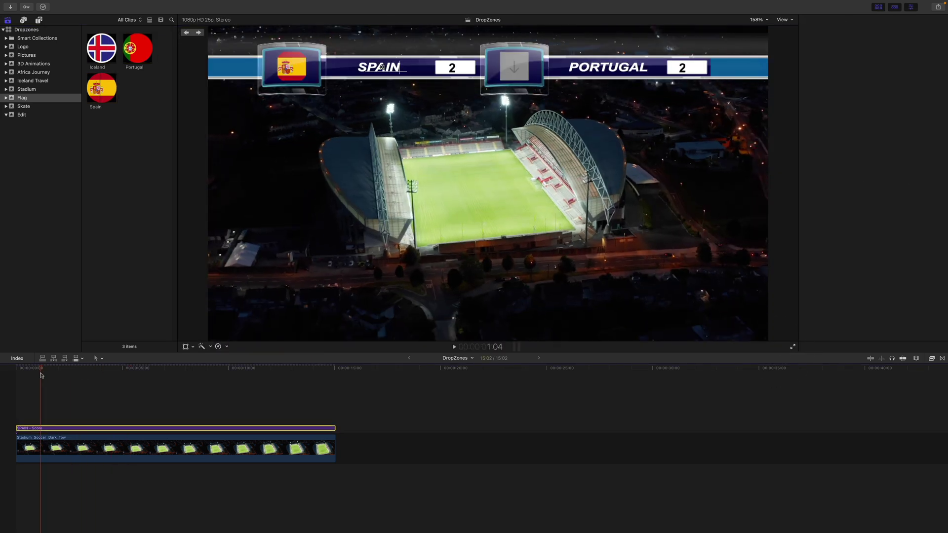
pyautogui.click(154, 429)
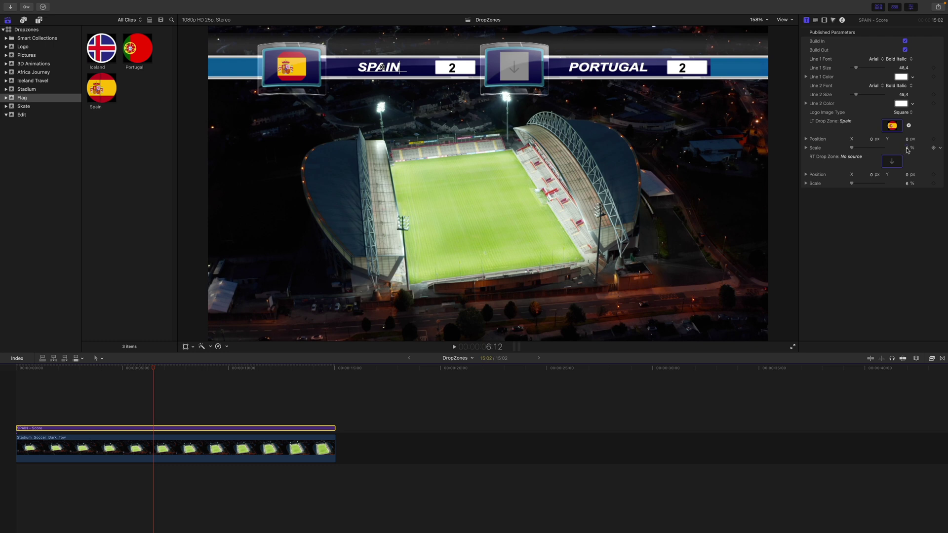
pyautogui.moveTo(907, 149); pyautogui.dragTo(902, 150)
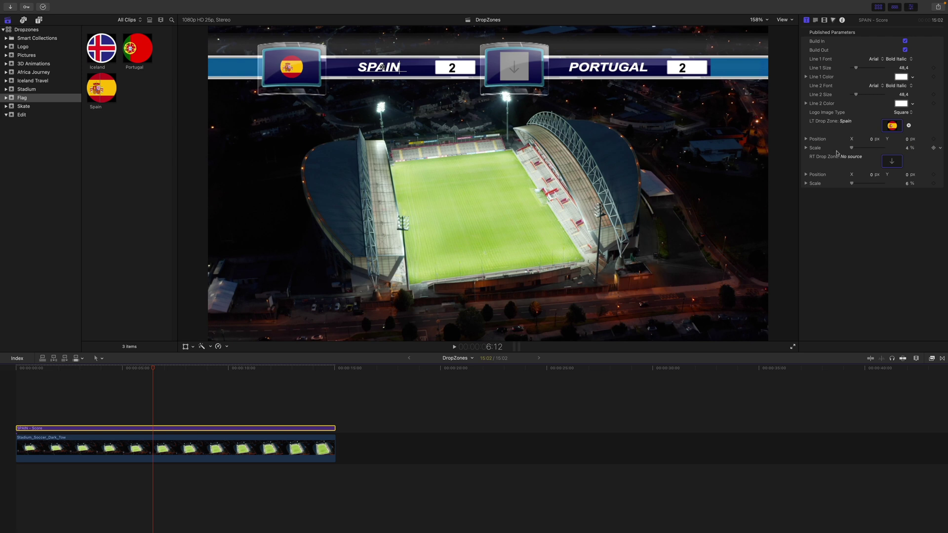
# Apply the Portugal flag clip to the RT drop zone and play the scoreboard from the start
pyautogui.click(893, 162)
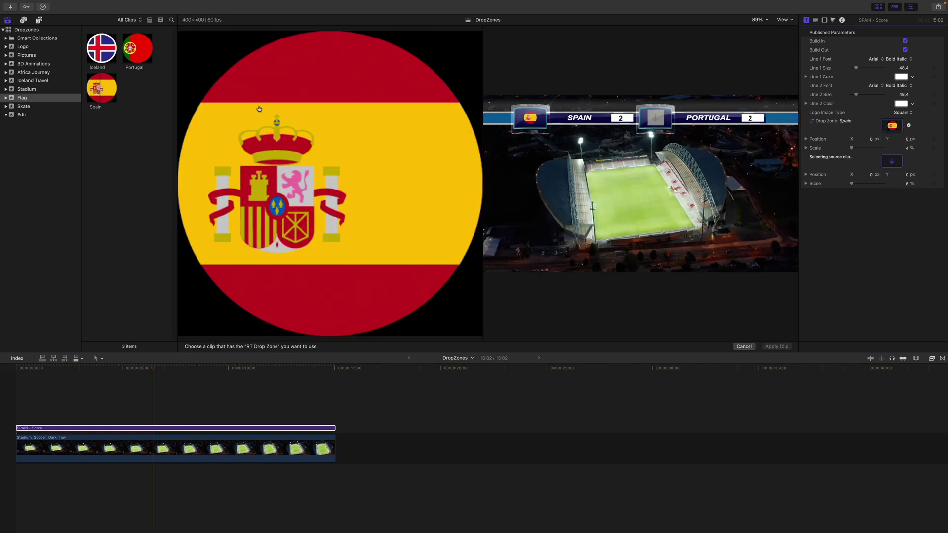
pyautogui.click(135, 51)
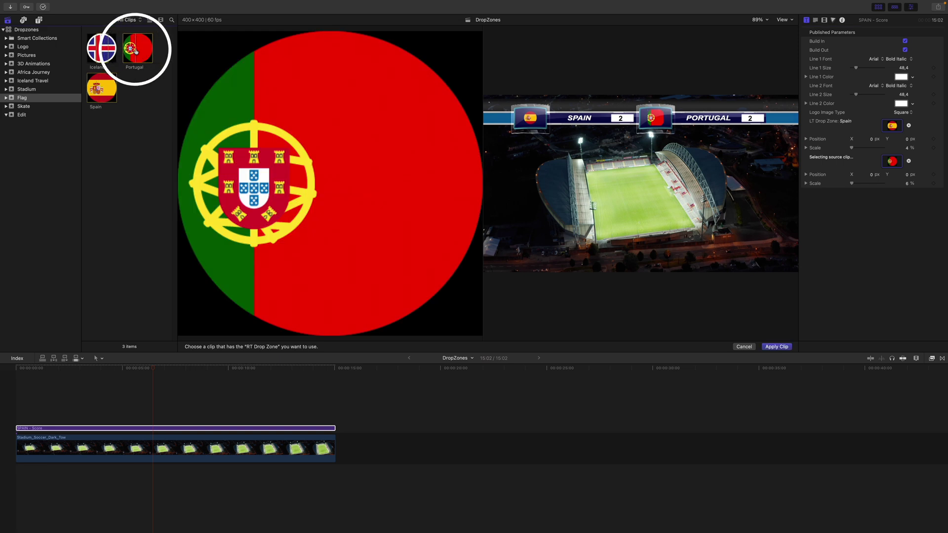
pyautogui.click(777, 346)
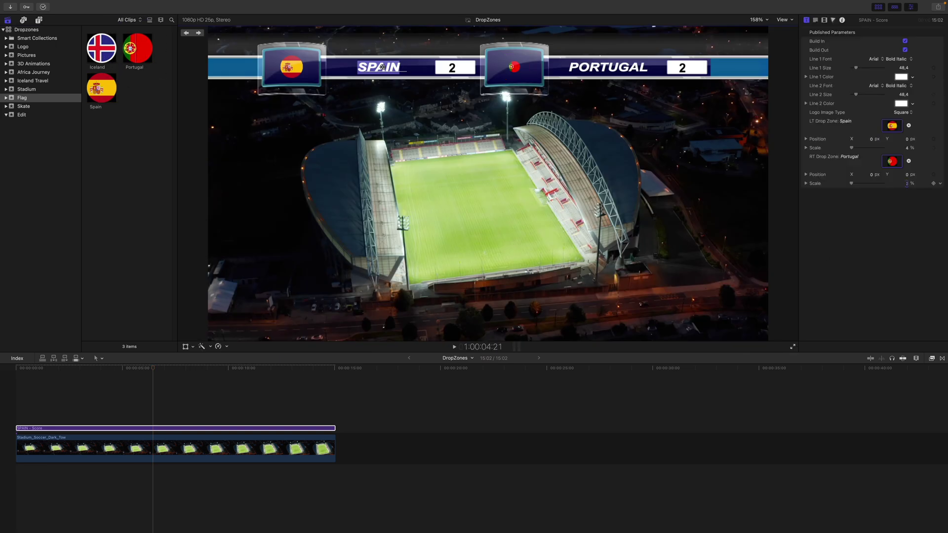
pyautogui.press('Home')
pyautogui.press('space')
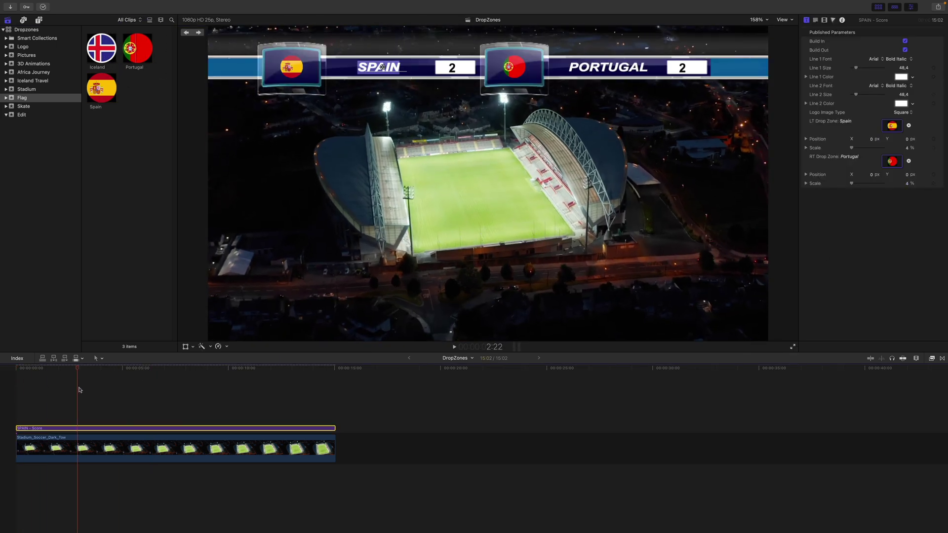
pyautogui.press('Home')
pyautogui.press('space')
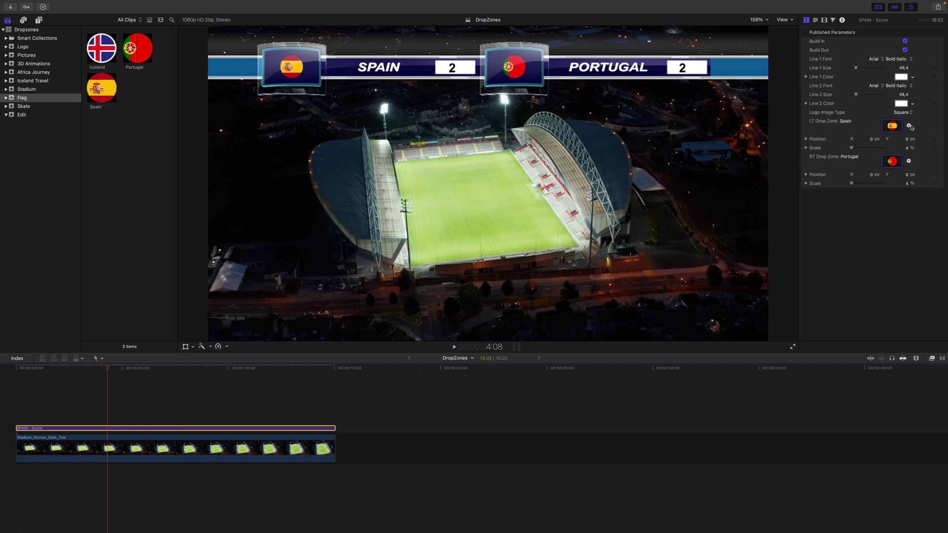
# Replace the LT flag with the Iceland clip and rename SPAIN to ICELAND
pyautogui.click(909, 125)
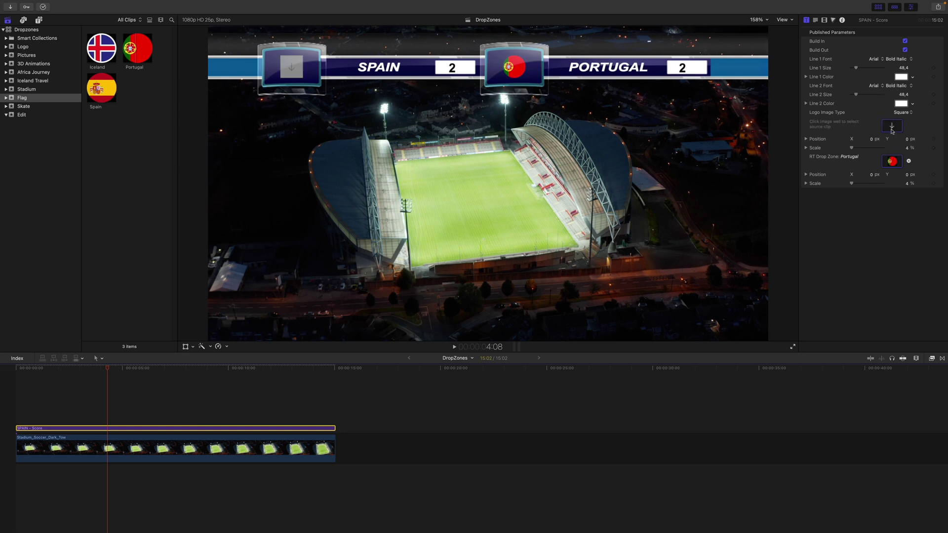
pyautogui.click(892, 128)
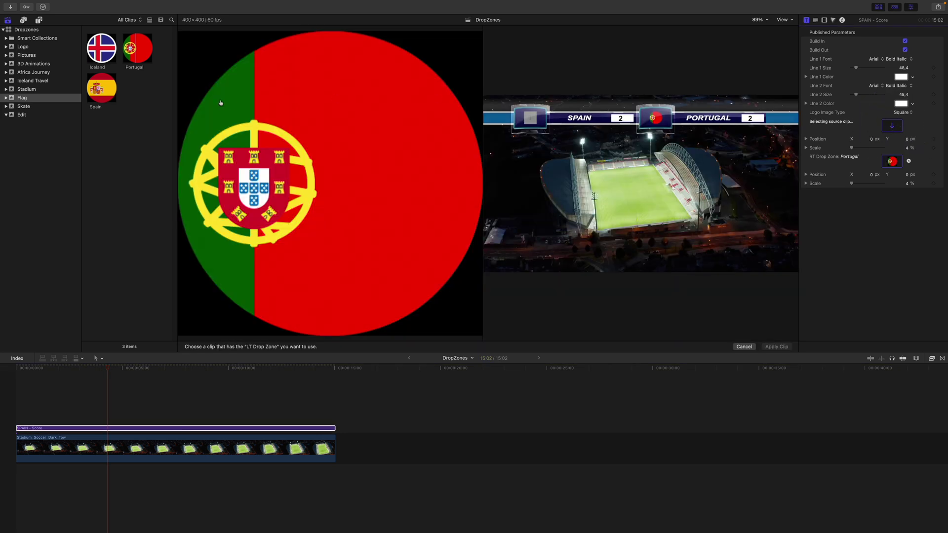
pyautogui.click(96, 53)
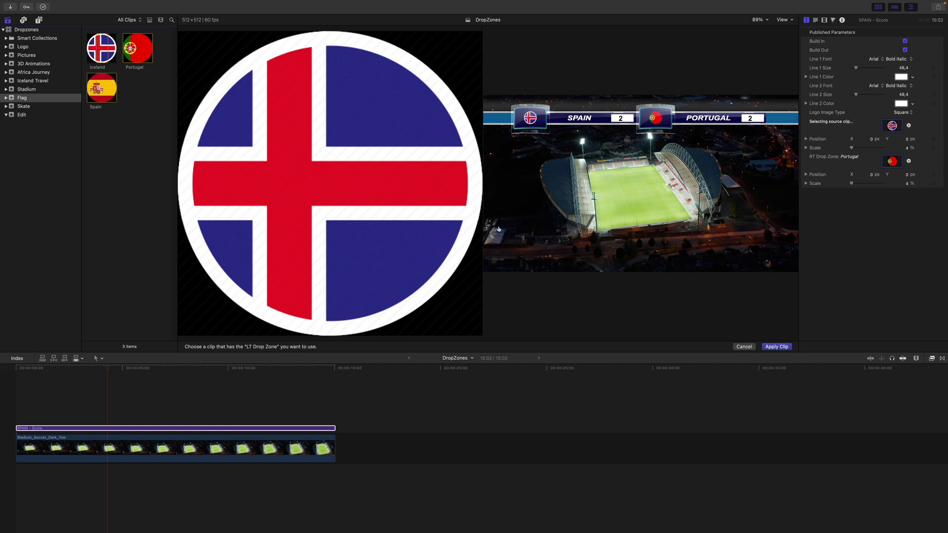
pyautogui.click(774, 347)
pyautogui.doubleClick(381, 68)
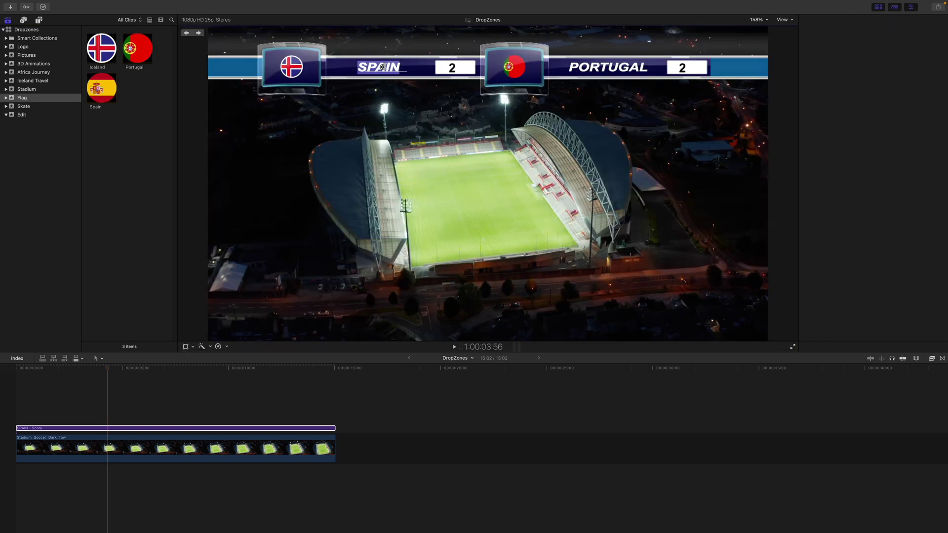
pyautogui.write('ICELAND')
pyautogui.click(187, 447)
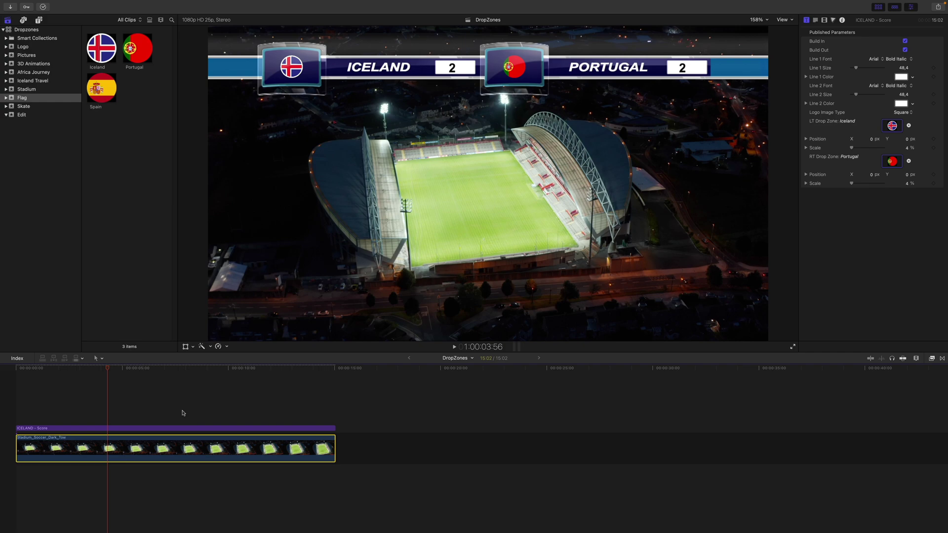
pyautogui.moveTo(20, 368); pyautogui.dragTo(207, 369)
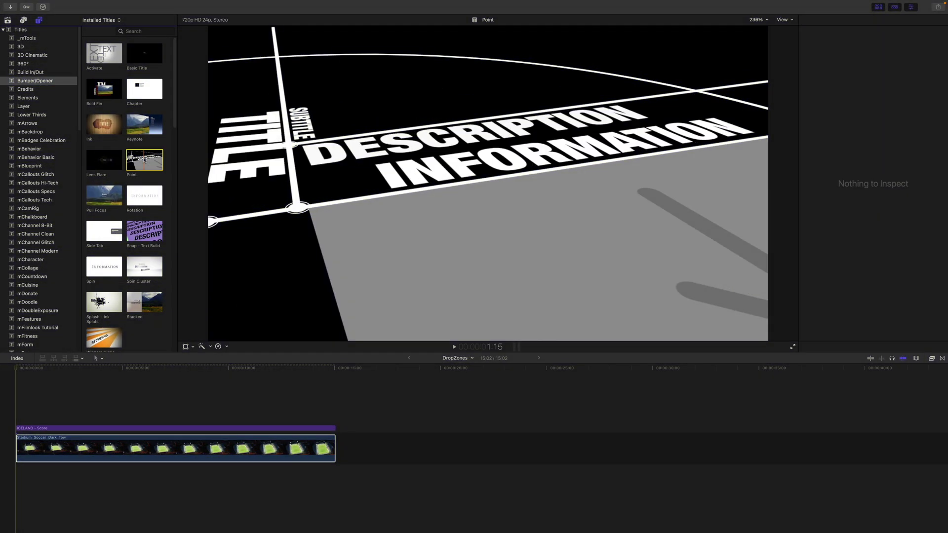
# Add the Point title after the stadium clip and select it
pyautogui.click(144, 160)
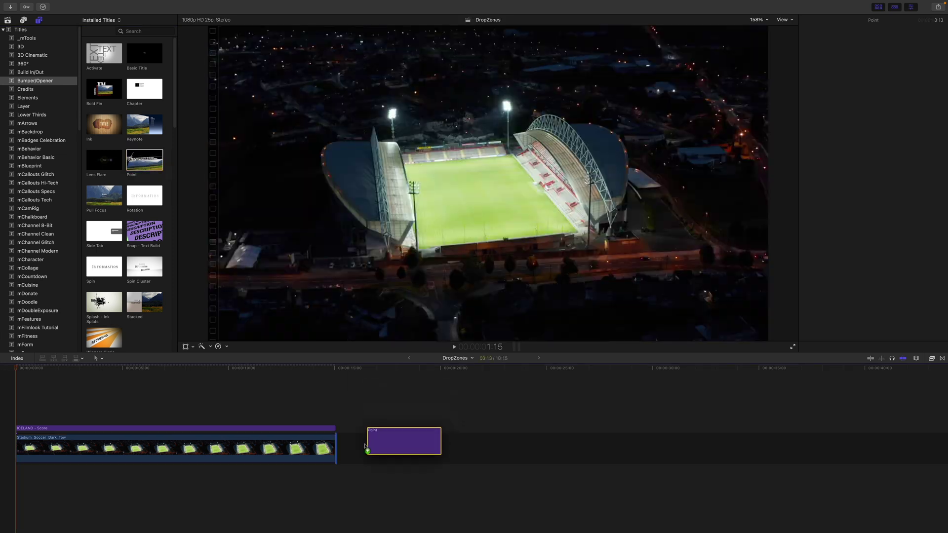
pyautogui.moveTo(144, 161); pyautogui.dragTo(360, 439)
pyautogui.moveTo(339, 371)
pyautogui.mouseDown()
pyautogui.moveTo(377, 369)
pyautogui.moveTo(362, 370)
pyautogui.mouseUp()
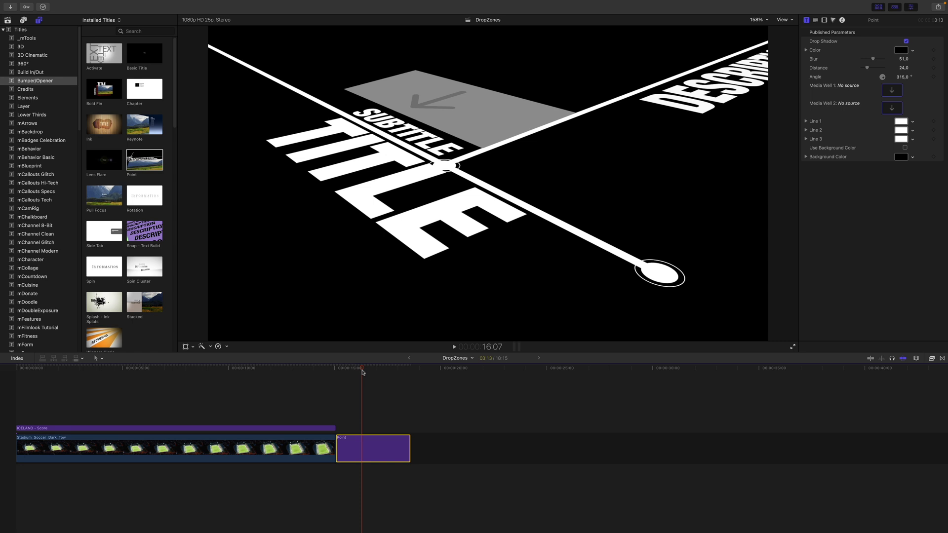
pyautogui.click(7, 19)
pyautogui.click(369, 455)
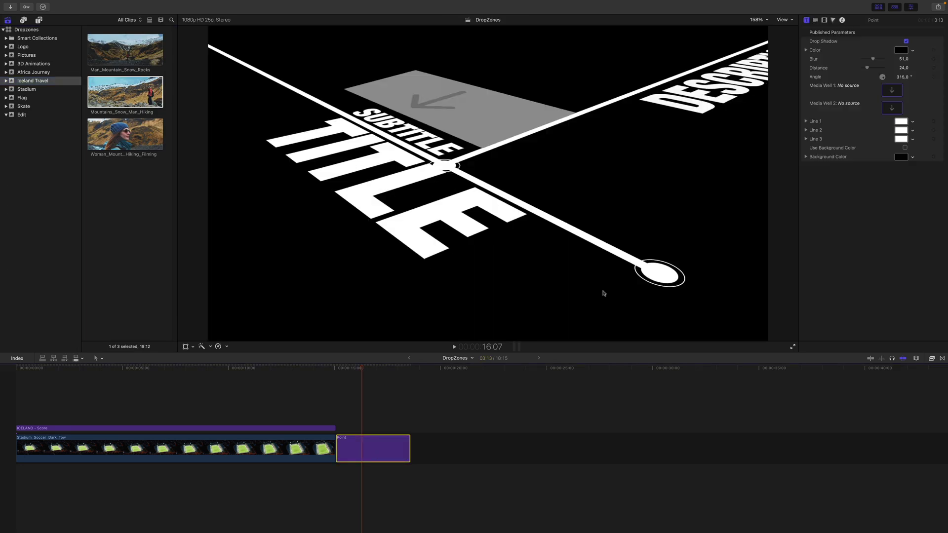
# Fill Media Well 1 with Mountains_Snow_Man_Hiking and Media Well 2 with the woman hiker clip
pyautogui.click(891, 90)
pyautogui.click(90, 97)
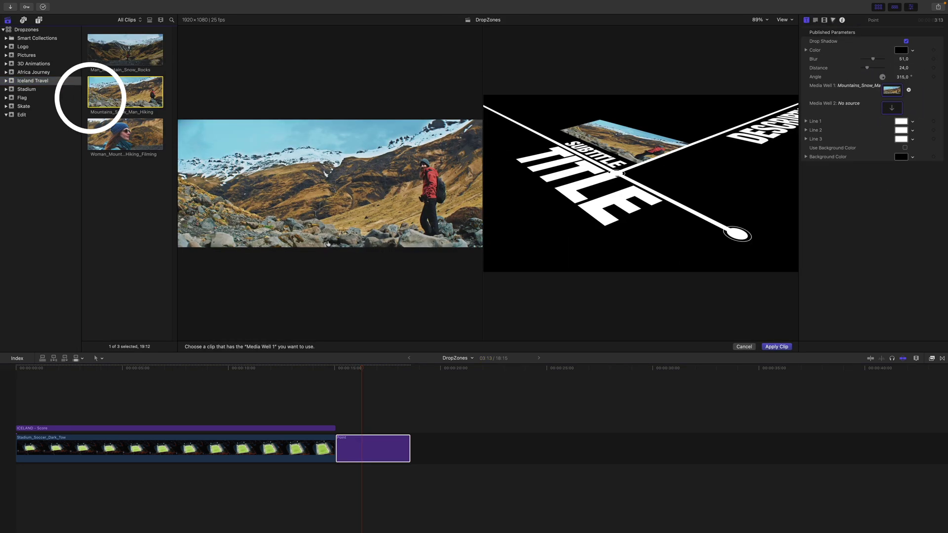
pyautogui.click(893, 108)
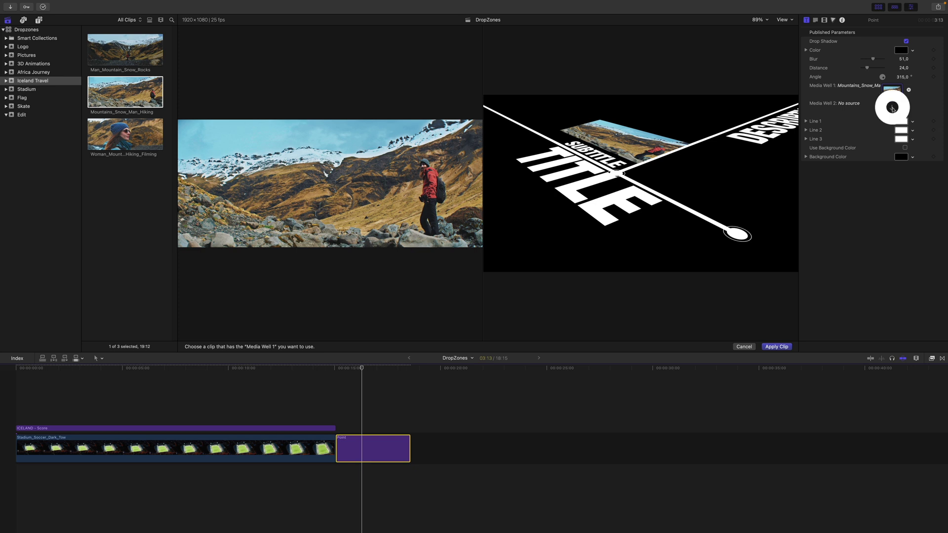
pyautogui.click(117, 142)
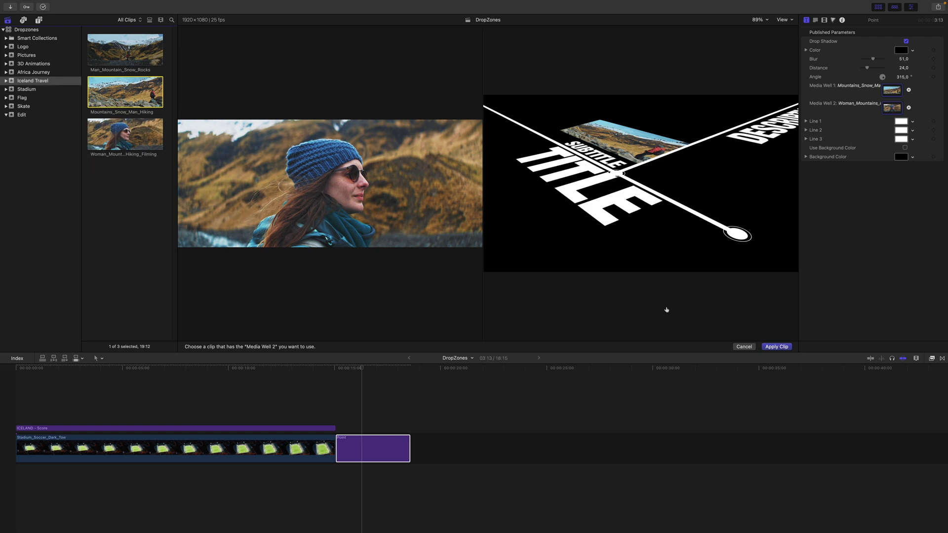
pyautogui.click(778, 347)
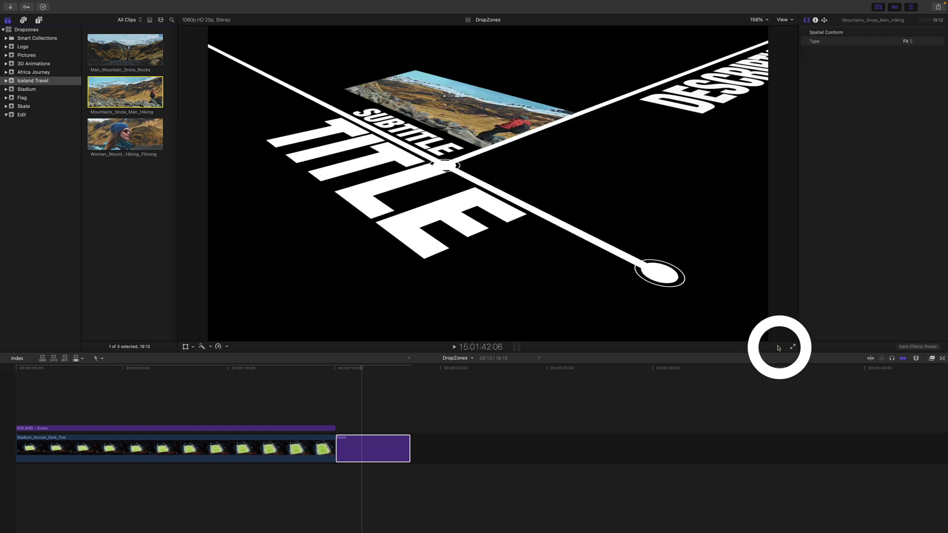
pyautogui.moveTo(361, 369); pyautogui.dragTo(398, 373)
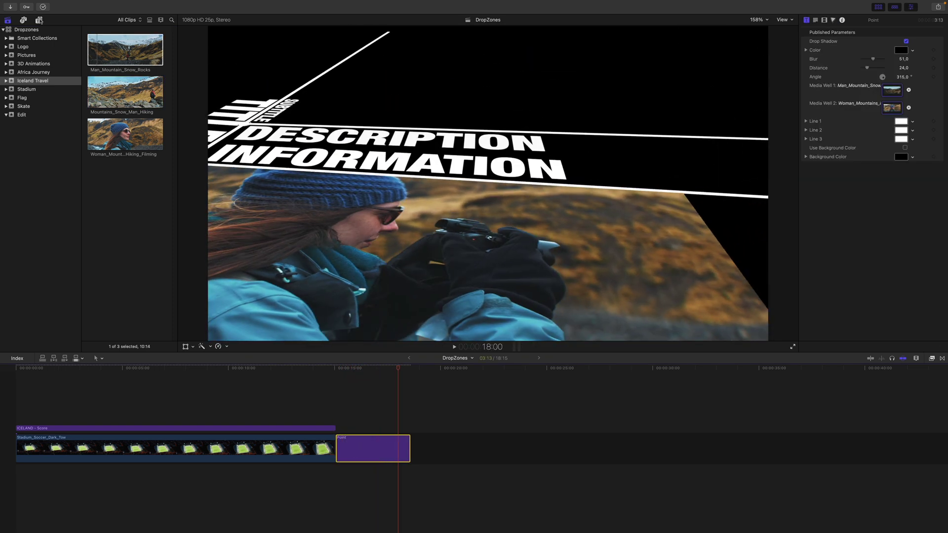
pyautogui.click(39, 19)
# Find Intro 04 in the mChannel 8-Bit titles and place it after Point on the timeline
pyautogui.click(31, 226)
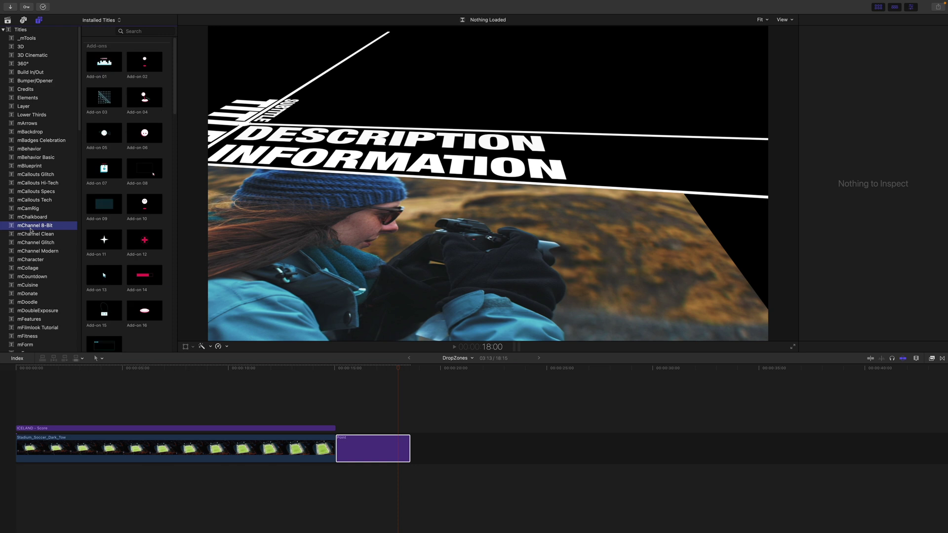
pyautogui.scroll(-3, 92, 224)
pyautogui.scroll(-3, 92, 223)
pyautogui.scroll(-2, 92, 224)
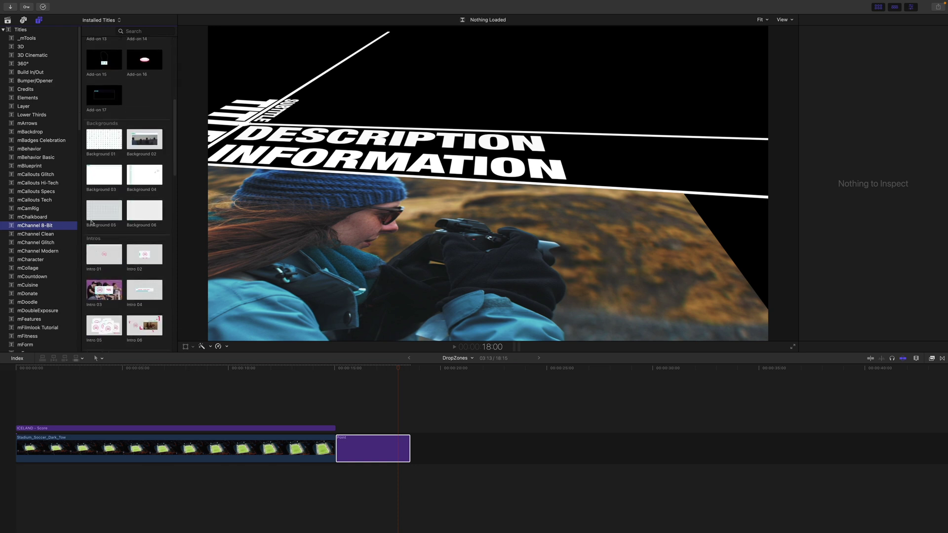
pyautogui.scroll(-2, 92, 223)
pyautogui.scroll(-2, 92, 223)
pyautogui.scroll(-2, 92, 223)
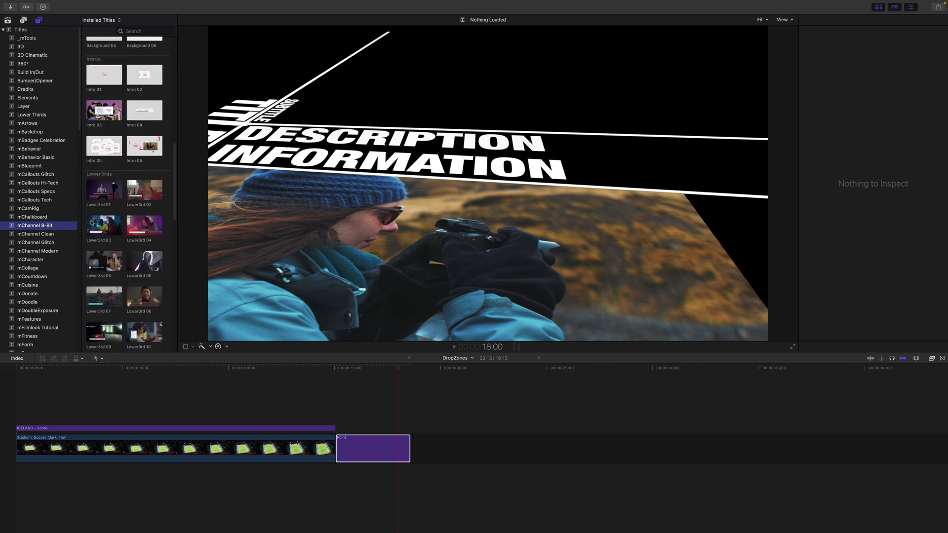
pyautogui.scroll(2, 92, 223)
pyautogui.click(142, 148)
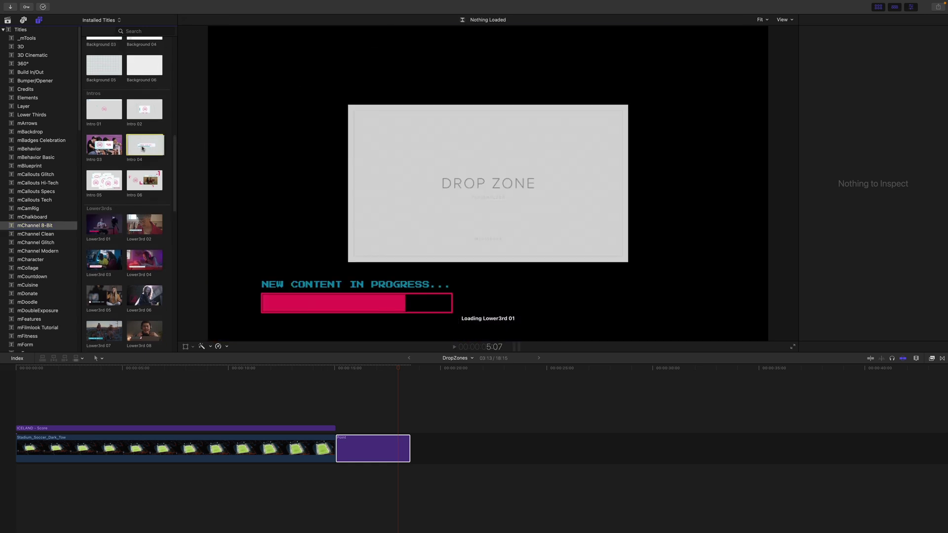
pyautogui.moveTo(144, 148); pyautogui.dragTo(413, 449)
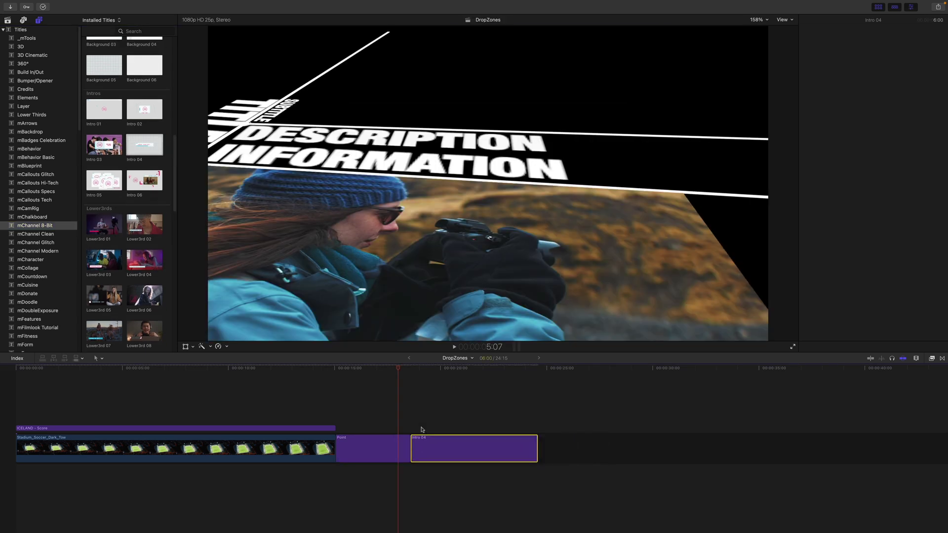
# Fill Intro 04's Drop Zone with the logo clip from the Logo collection and preview it
pyautogui.moveTo(409, 369); pyautogui.dragTo(491, 378)
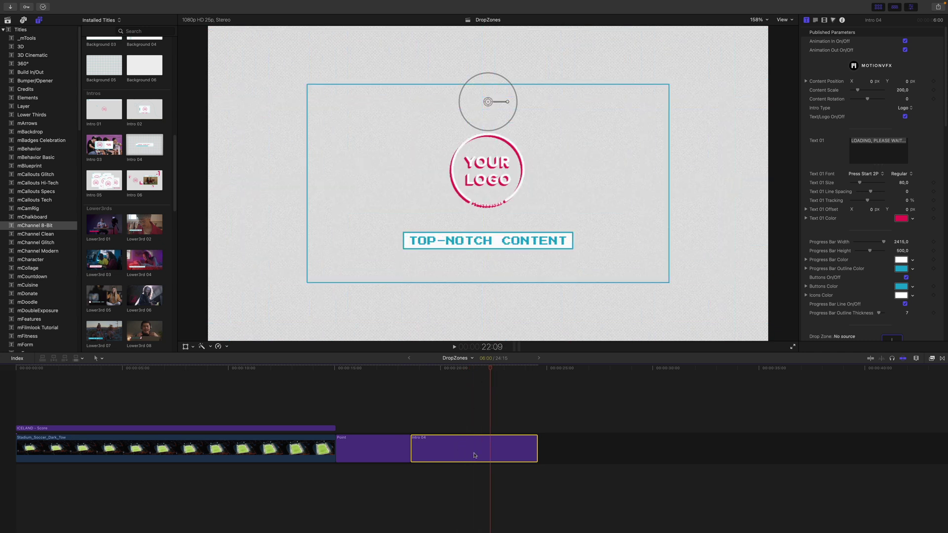
pyautogui.scroll(-4, 833, 233)
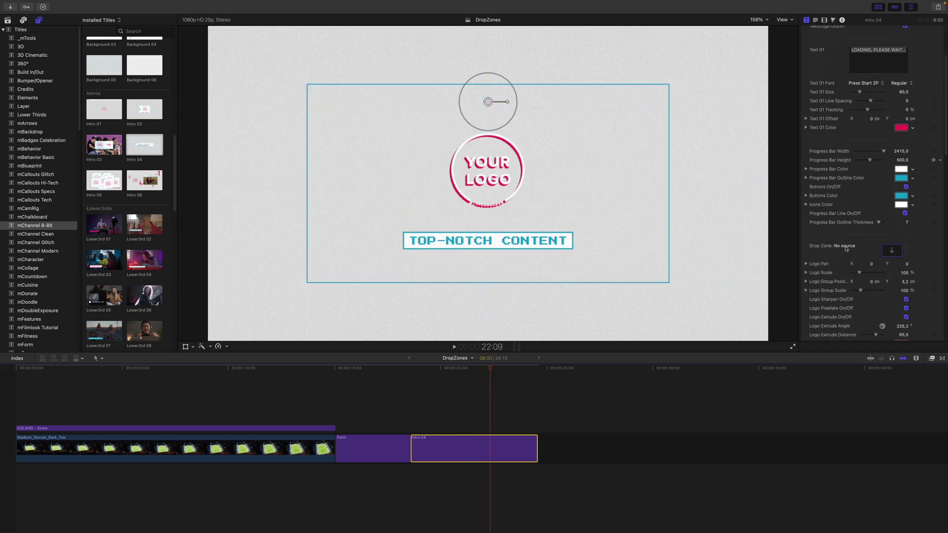
pyautogui.scroll(-1, 833, 233)
pyautogui.click(892, 235)
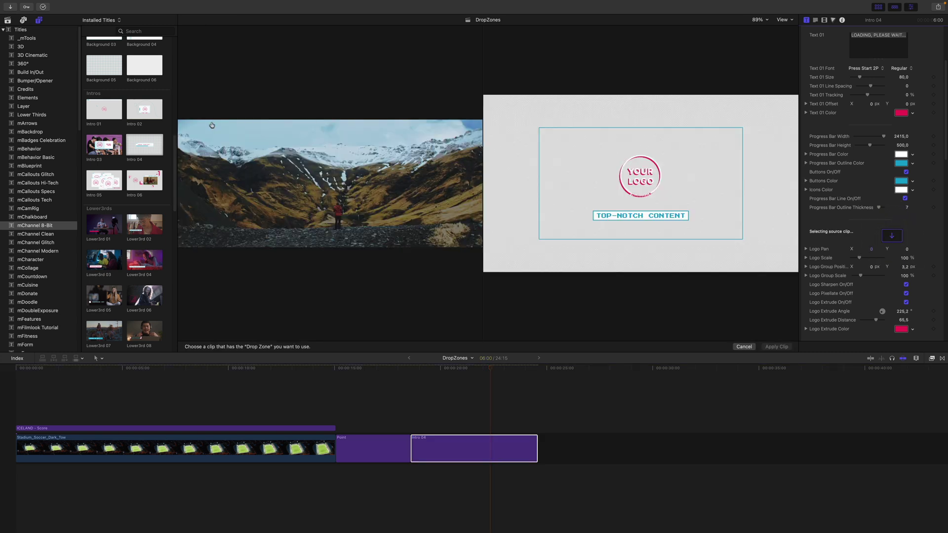
pyautogui.click(8, 20)
pyautogui.click(22, 47)
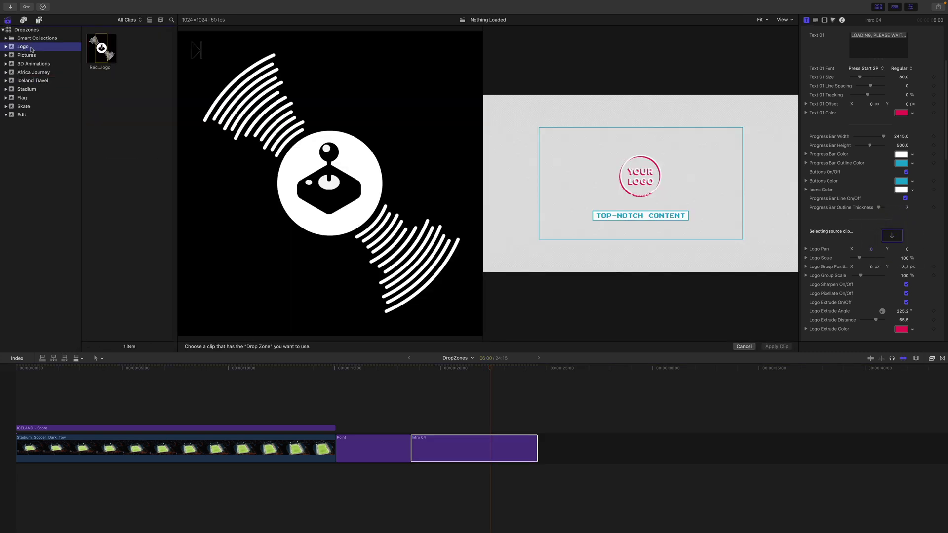
pyautogui.click(101, 49)
pyautogui.click(776, 346)
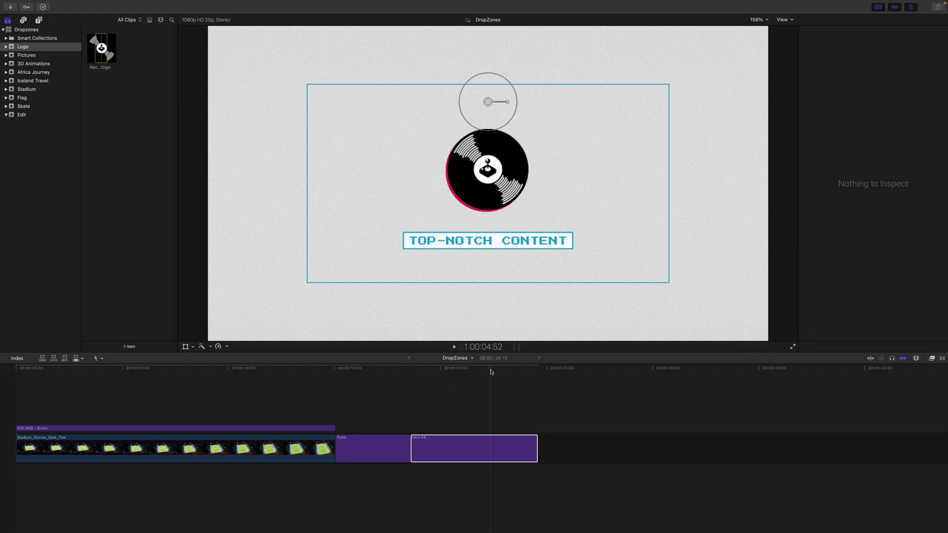
pyautogui.moveTo(491, 372)
pyautogui.mouseDown()
pyautogui.moveTo(454, 376)
pyautogui.moveTo(520, 370)
pyautogui.mouseUp()
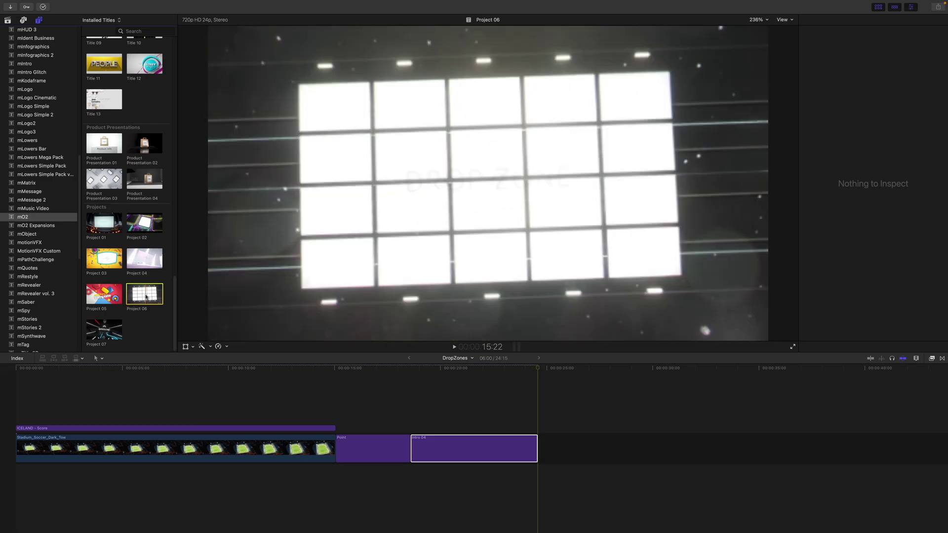
# Append the mO2 Project 06 title after Intro 04 and select it
pyautogui.press('e')
pyautogui.click(411, 447)
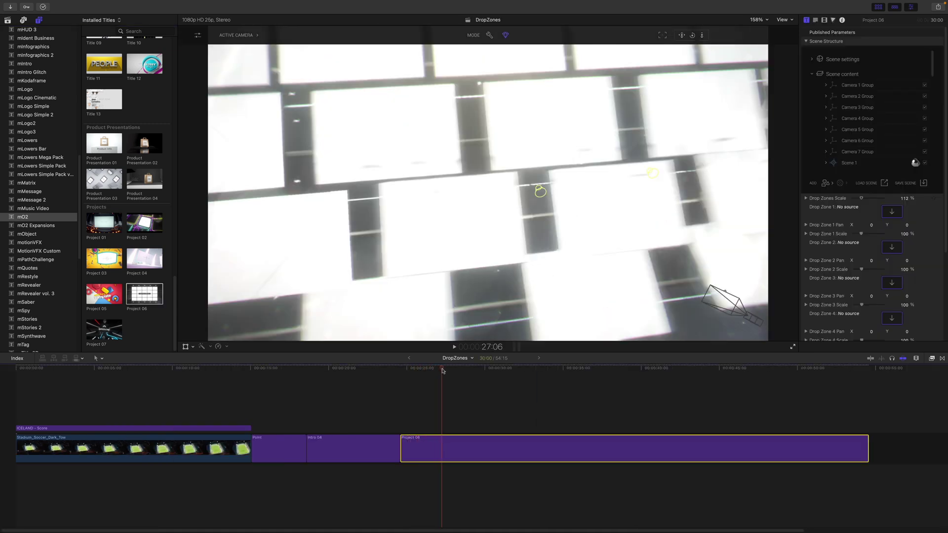
pyautogui.moveTo(443, 371); pyautogui.dragTo(489, 370)
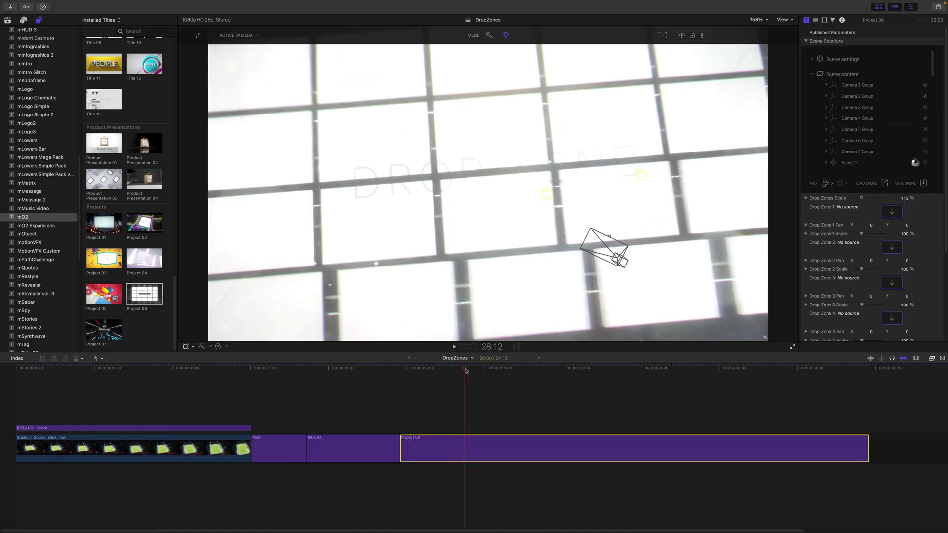
# Fill Project 06's drop zones with 3D animation clips, including balls in Drop Zone 2, and adjust its Pan
pyautogui.click(892, 211)
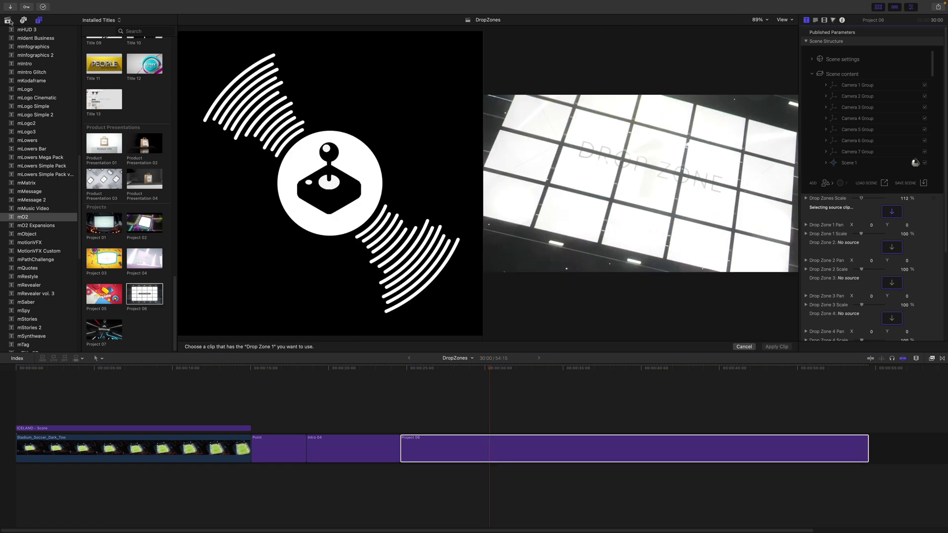
pyautogui.click(775, 347)
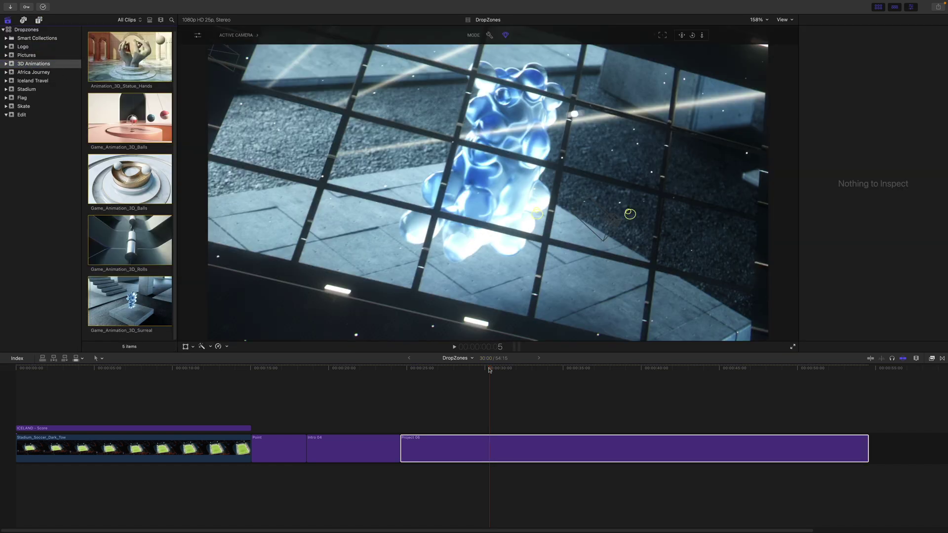
pyautogui.click(892, 246)
pyautogui.click(93, 184)
pyautogui.click(892, 283)
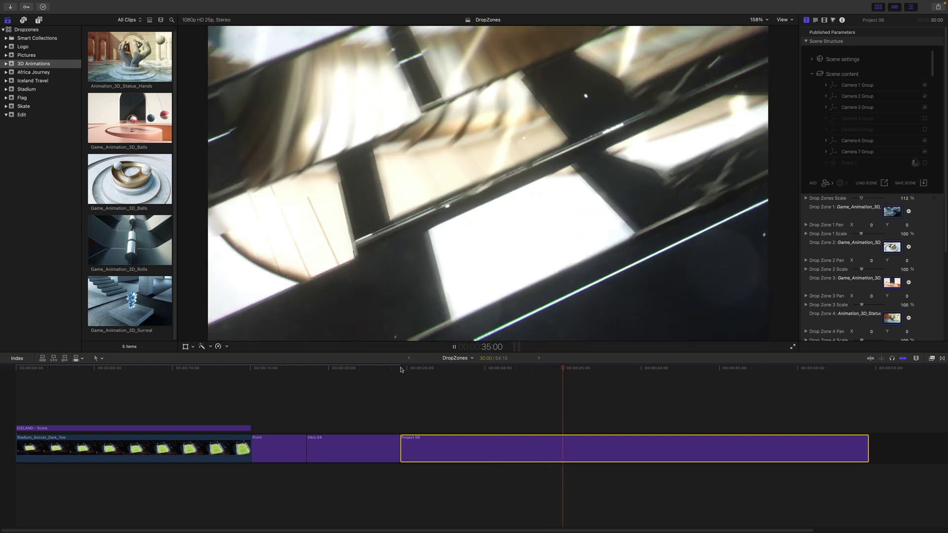
pyautogui.press('space')
pyautogui.moveTo(907, 260)
pyautogui.mouseDown()
pyautogui.moveTo(906, 272)
pyautogui.moveTo(860, 271)
pyautogui.mouseUp()
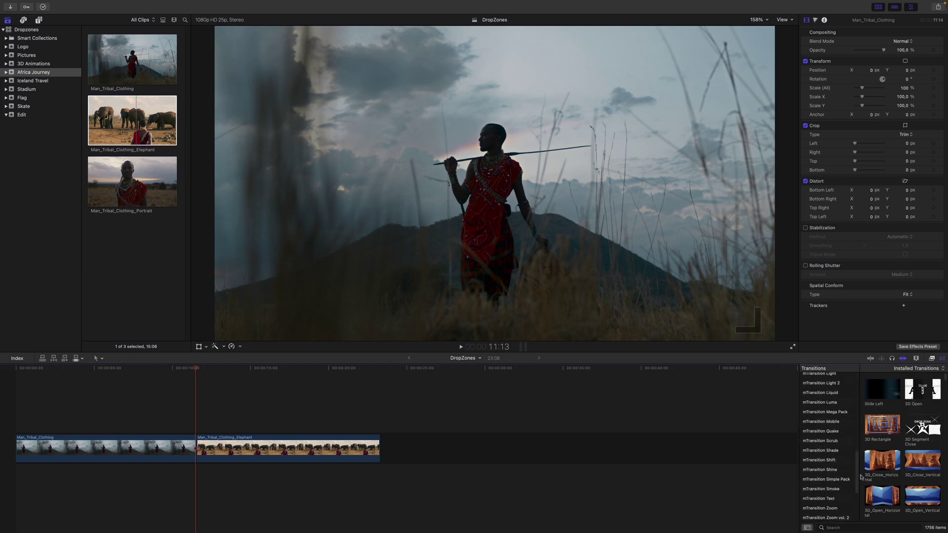
# Insert a Slide Right transition at the cut between the two Man_Tribal_Clothing clips
pyautogui.moveTo(860, 477); pyautogui.dragTo(863, 493)
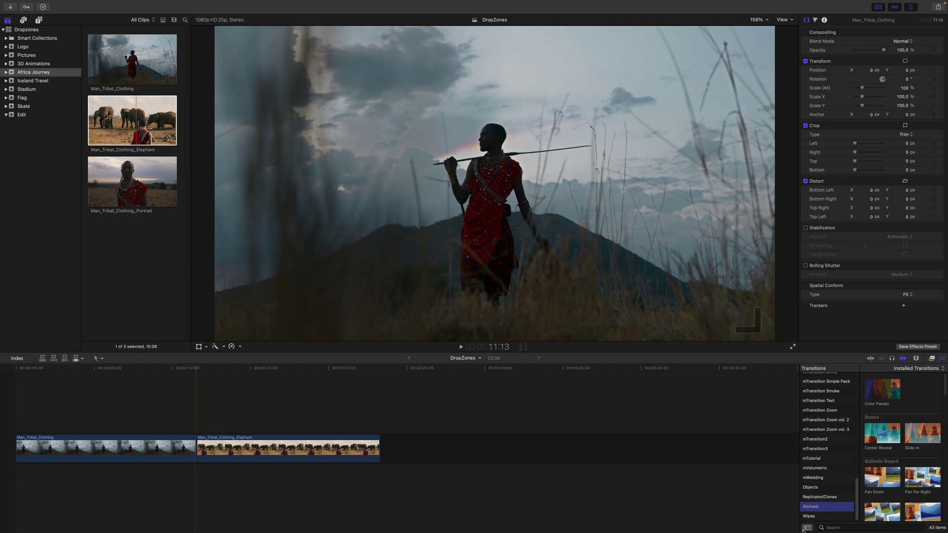
pyautogui.click(808, 528)
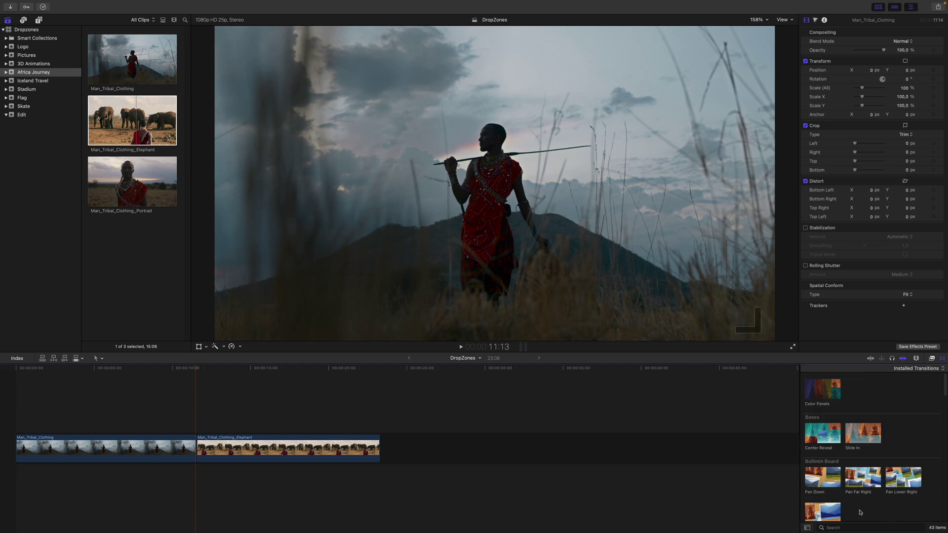
pyautogui.scroll(-2, 861, 512)
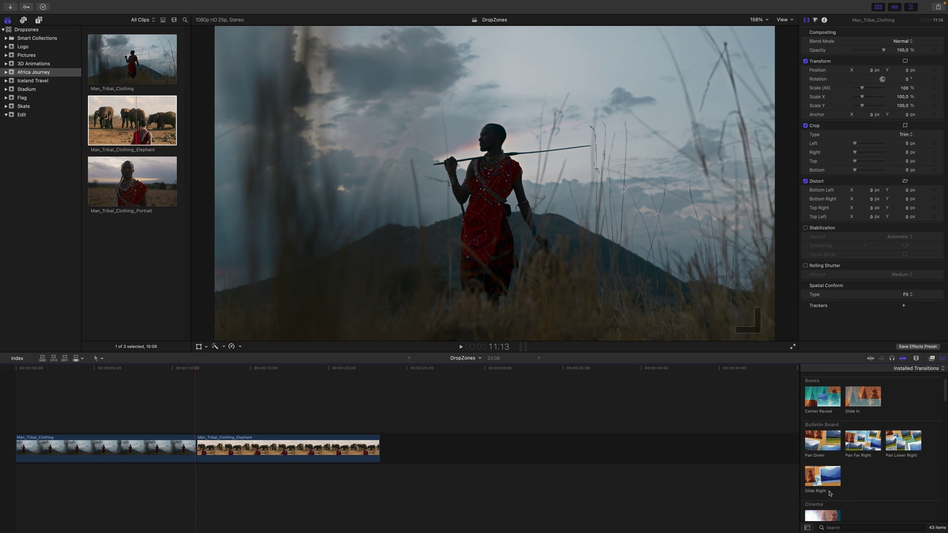
pyautogui.click(195, 449)
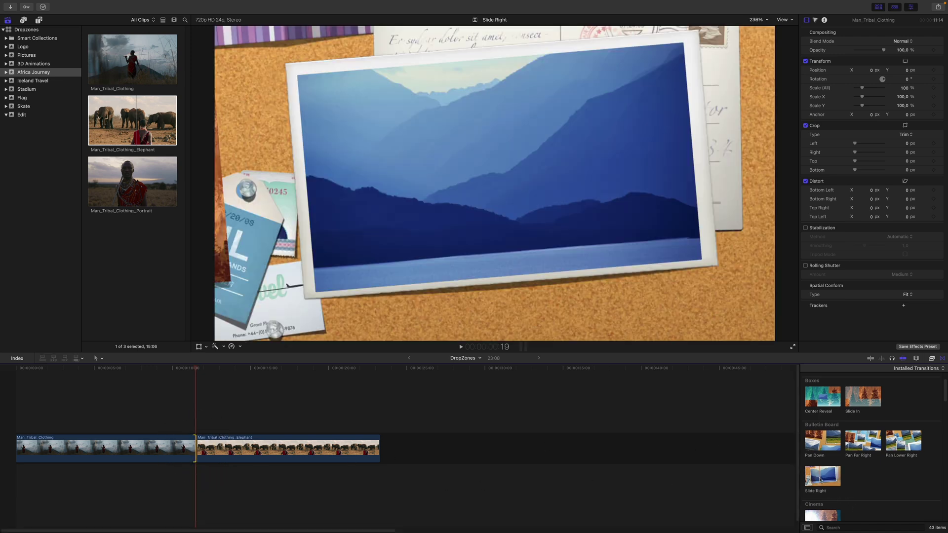
pyautogui.doubleClick(820, 479)
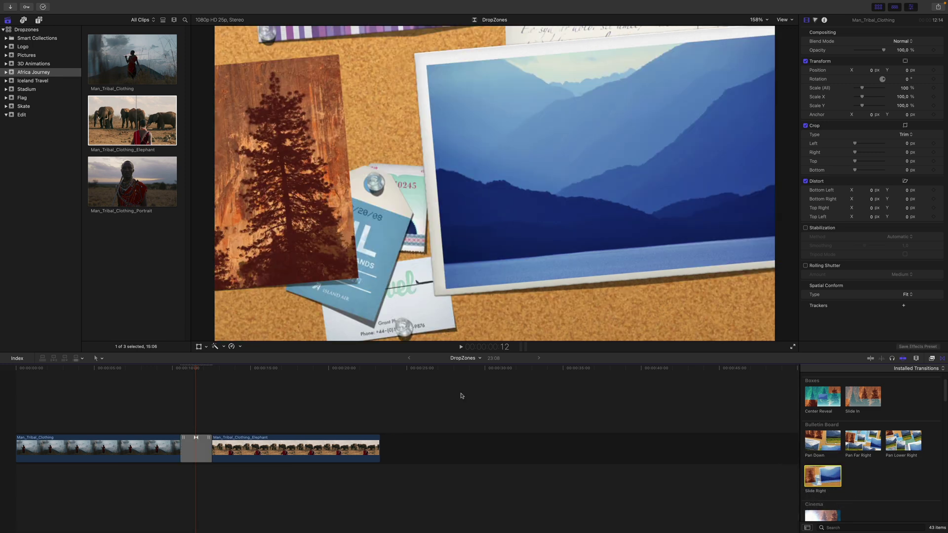
pyautogui.press('space')
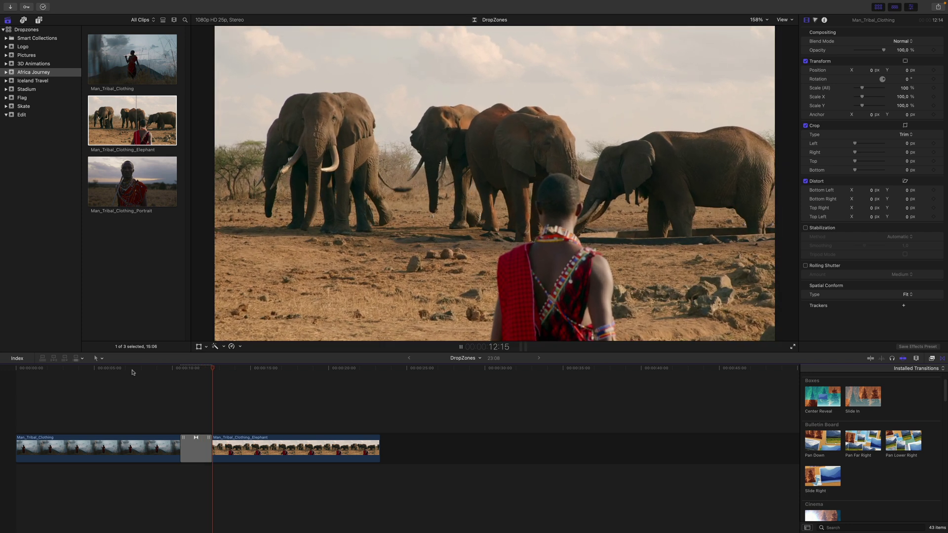
pyautogui.press('space')
# Lengthen the Slide Right transition to 4:00 and play it back
pyautogui.click(197, 456)
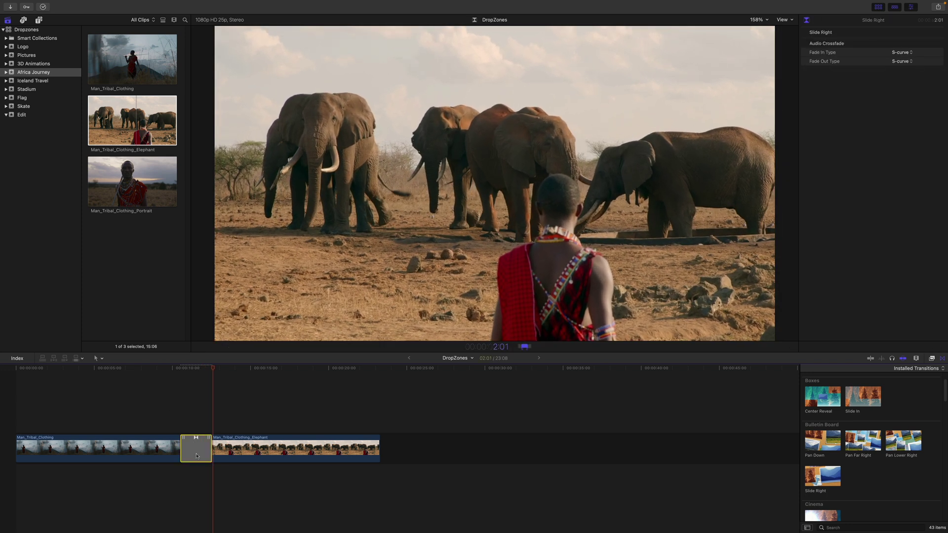
pyautogui.write('00')
pyautogui.press('Return')
pyautogui.click(133, 371)
pyautogui.press('space')
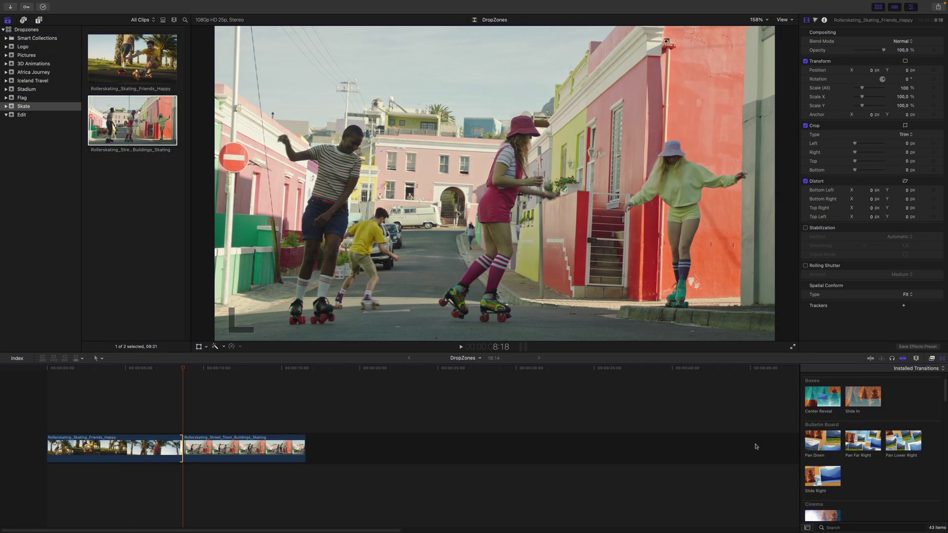
# Add a Comic Book Pan Down transition between the skating clips and preview it
pyautogui.scroll(-5, 878, 473)
pyautogui.doubleClick(822, 432)
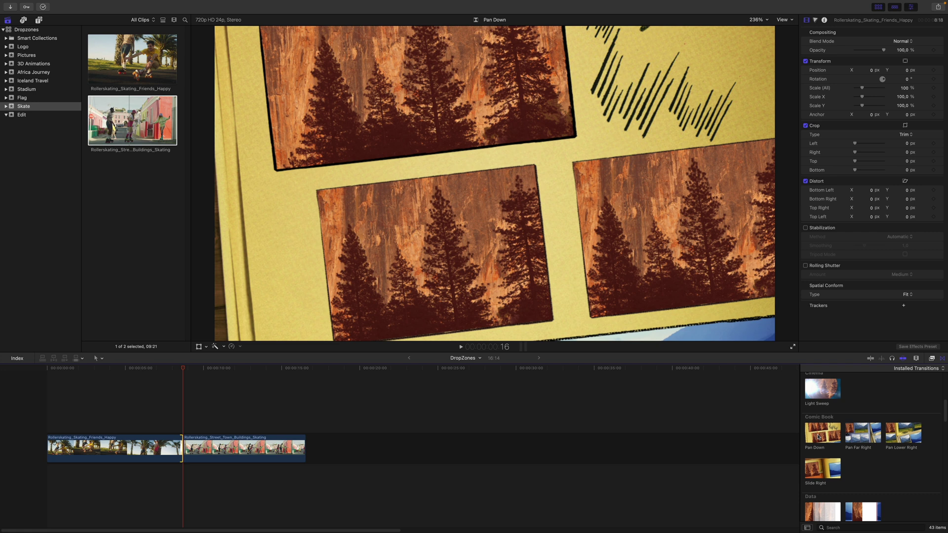
pyautogui.moveTo(166, 370); pyautogui.dragTo(170, 371)
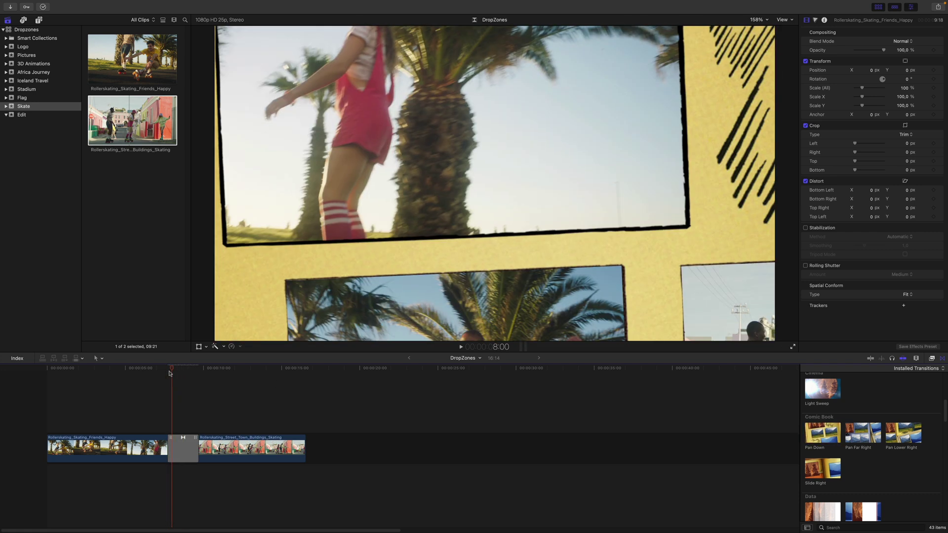
pyautogui.press('space')
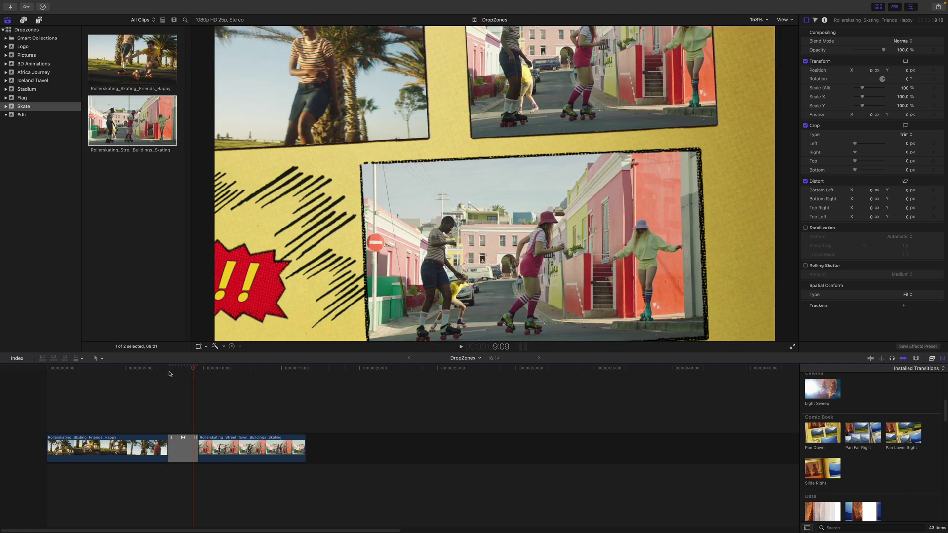
pyautogui.click(184, 369)
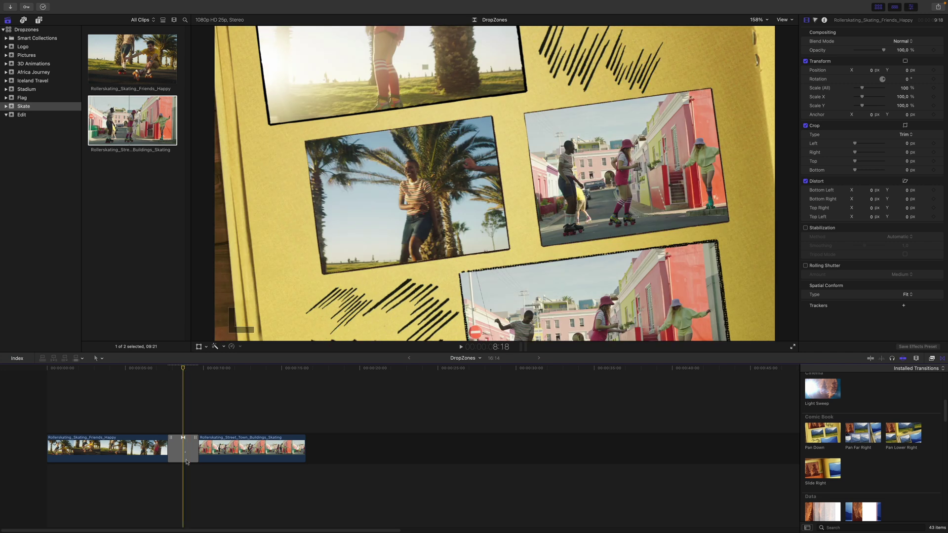
# Move drop zone 1's frame earlier in the first clip and drop zone 2's later in the second
pyautogui.click(186, 453)
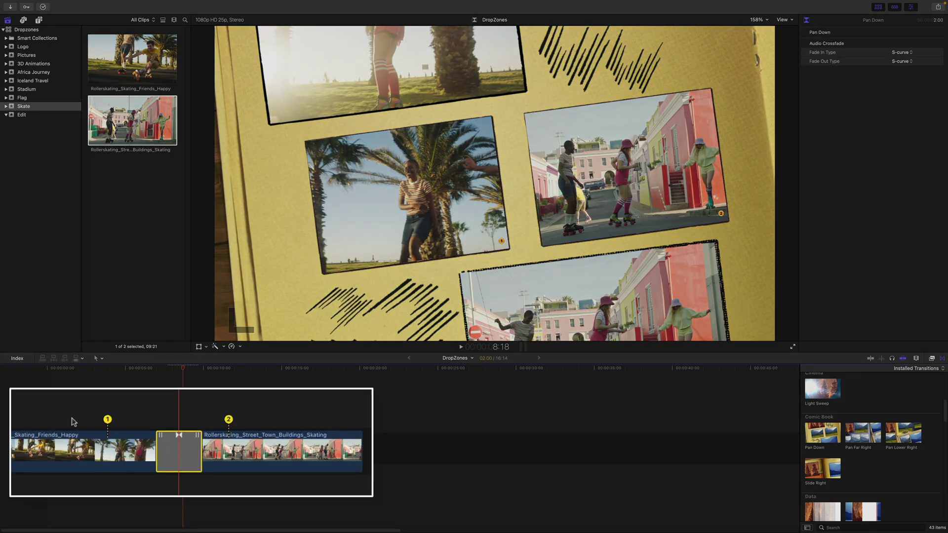
pyautogui.moveTo(107, 421); pyautogui.dragTo(49, 425)
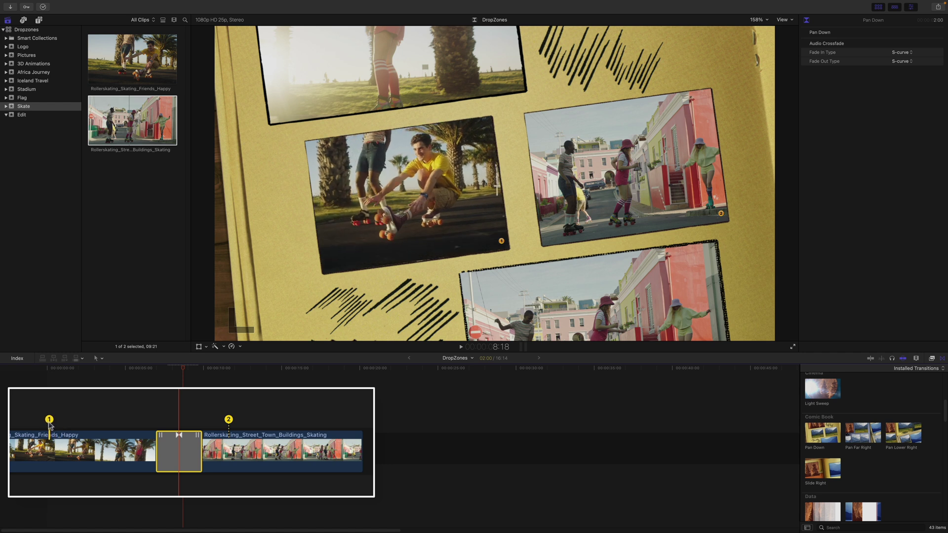
pyautogui.moveTo(239, 424); pyautogui.dragTo(337, 427)
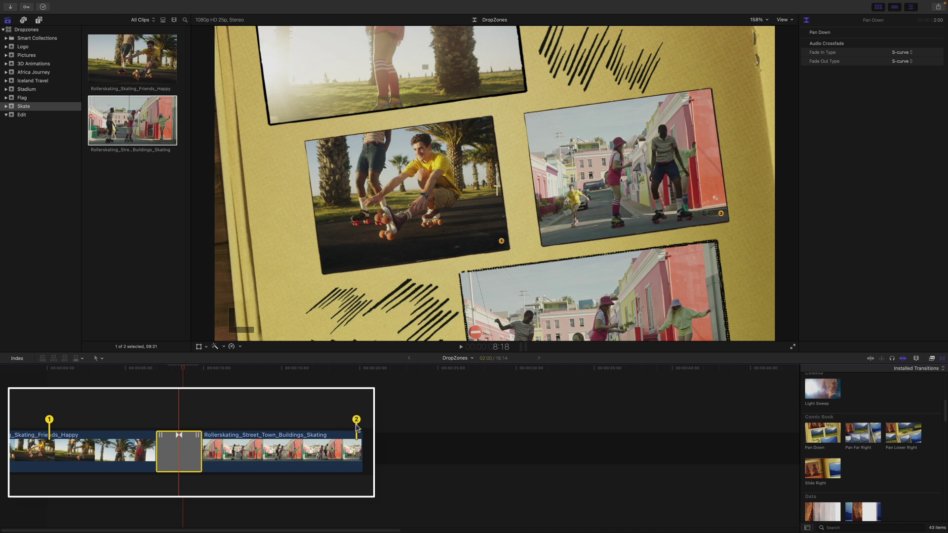
pyautogui.press('space')
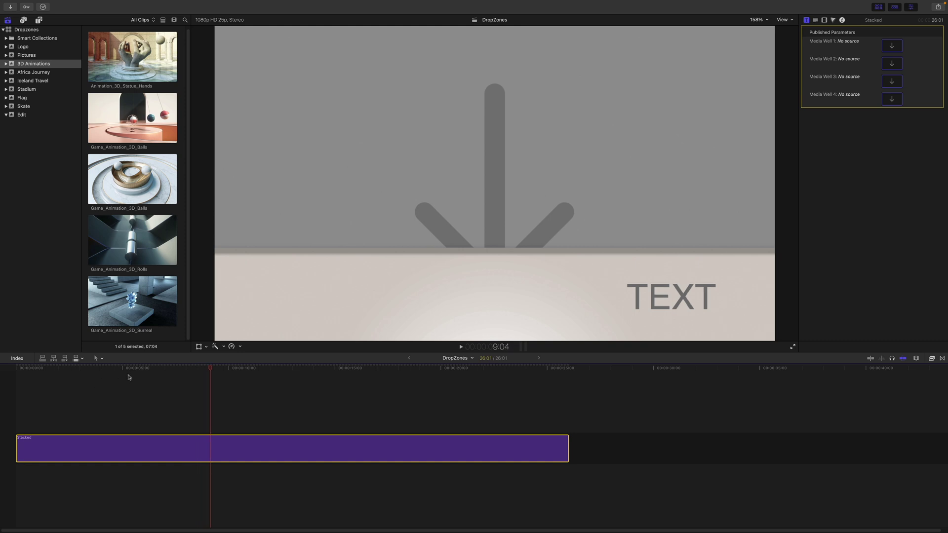
# Load the Game_Animation_3D_Balls pendulum clip as Media Well 1's source in the Stacked title
pyautogui.moveTo(143, 370); pyautogui.dragTo(7, 377)
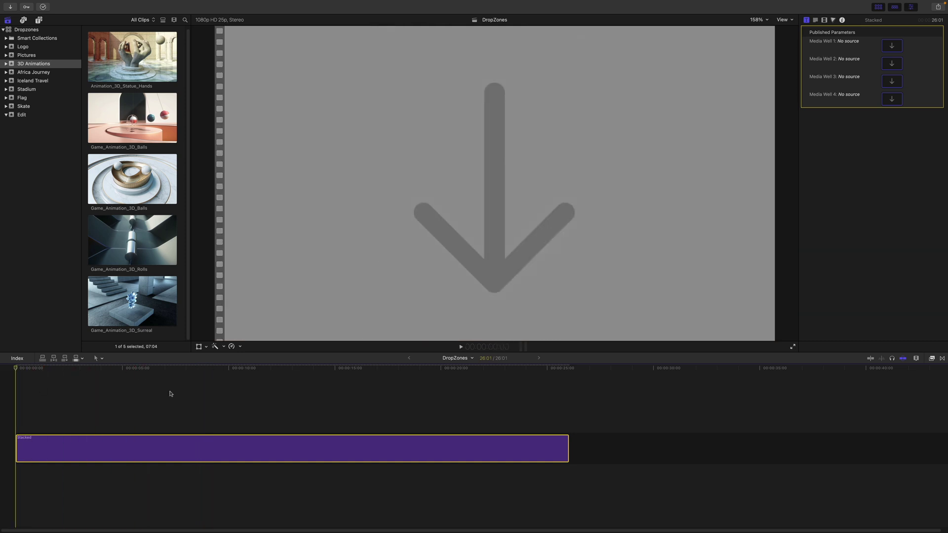
pyautogui.click(893, 47)
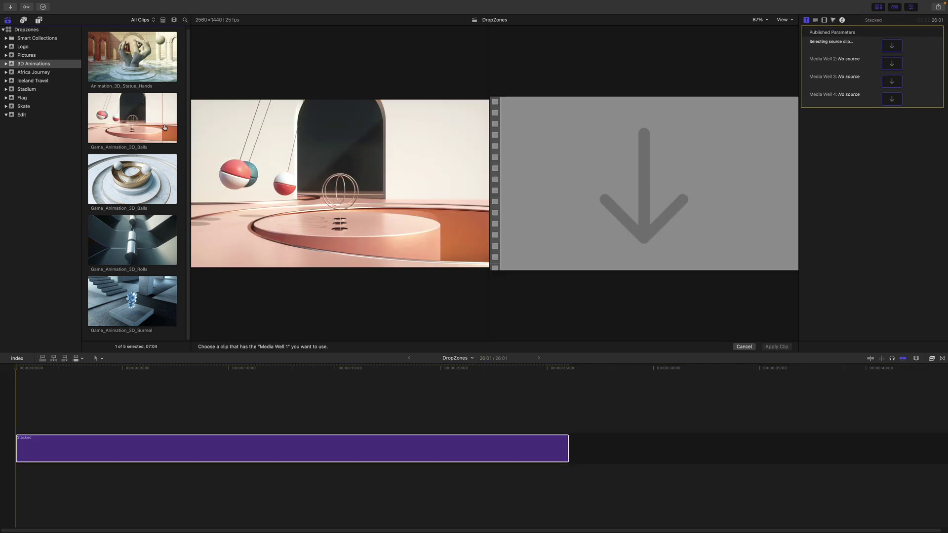
pyautogui.click(166, 127)
pyautogui.click(776, 346)
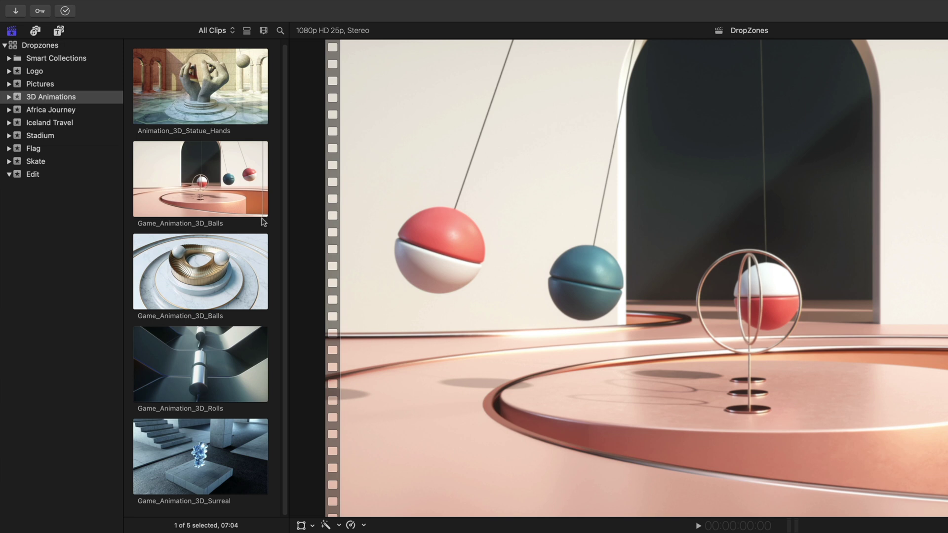
# Reapply the pendulum-balls animation to Media Well 1 and play the title back
pyautogui.click(264, 215)
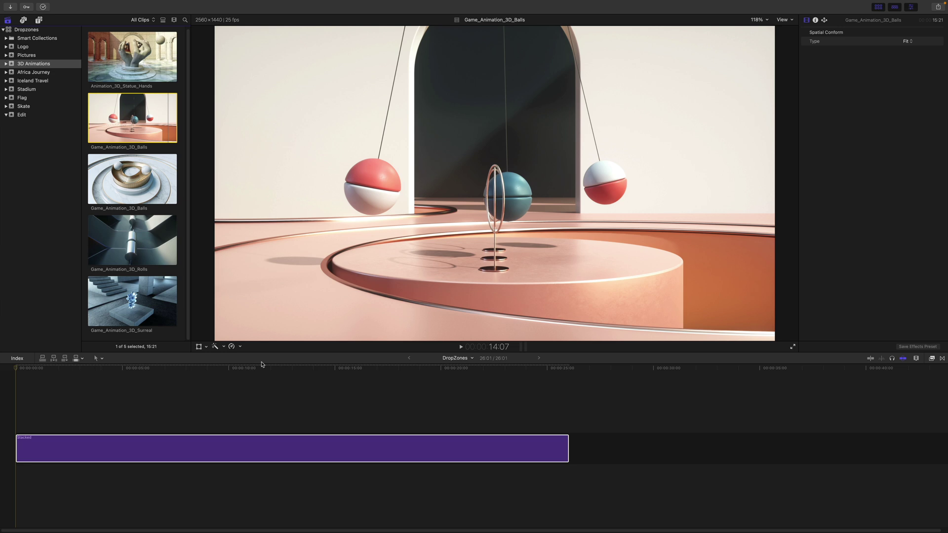
pyautogui.click(207, 453)
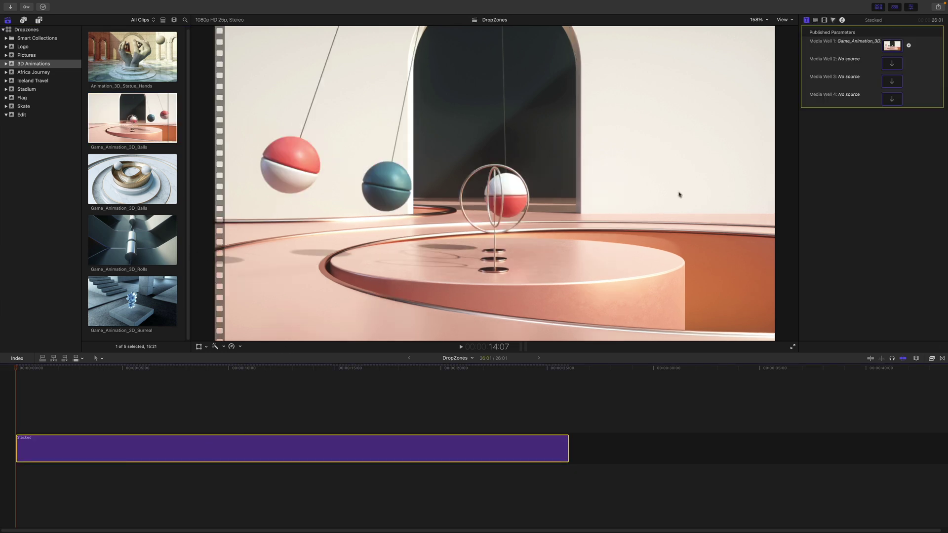
pyautogui.click(893, 46)
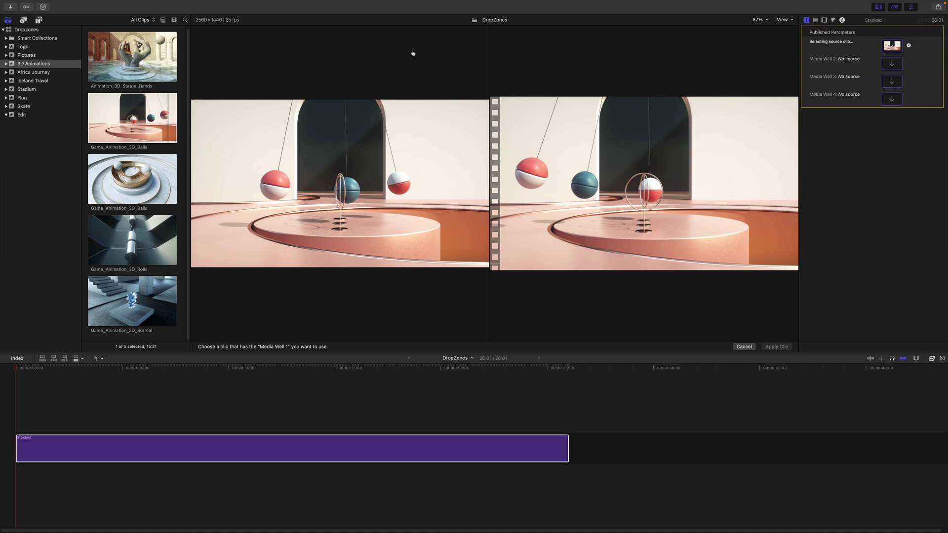
pyautogui.click(90, 131)
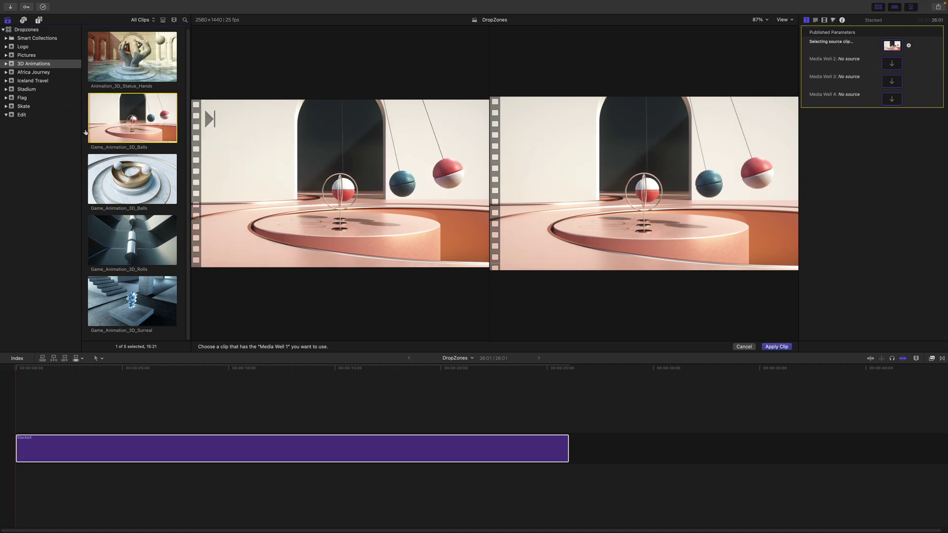
pyautogui.click(775, 347)
pyautogui.press('space')
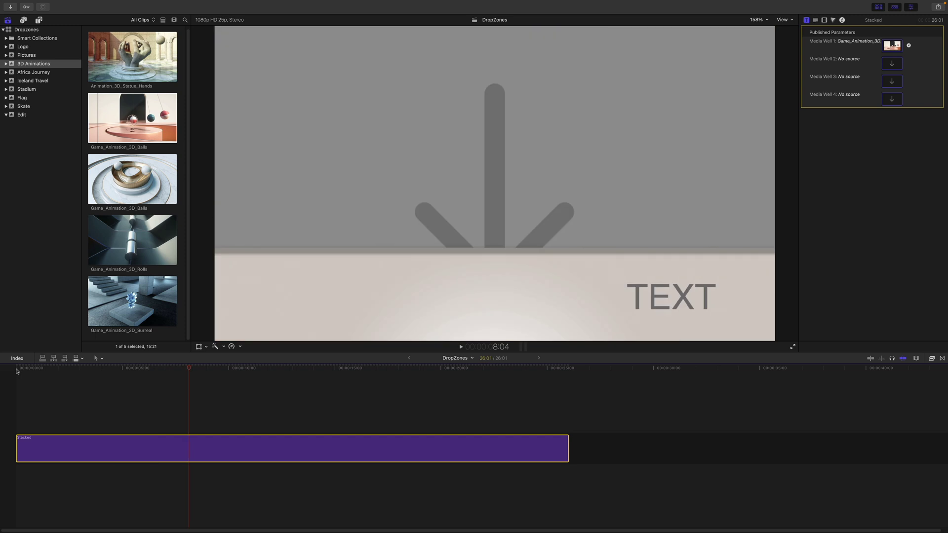
# Fill Media Well 2 with the statue-hands animation and scrub to check it
pyautogui.click(890, 62)
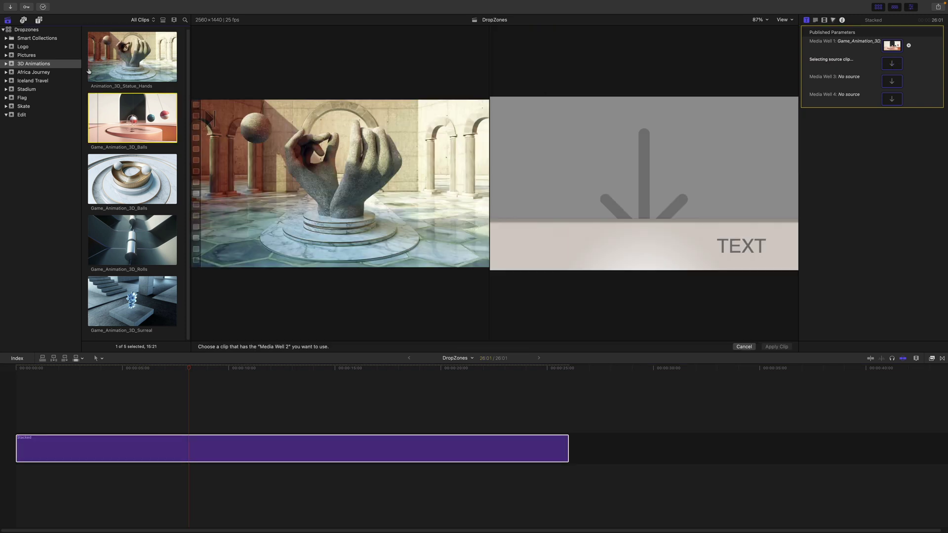
pyautogui.click(89, 71)
pyautogui.click(775, 347)
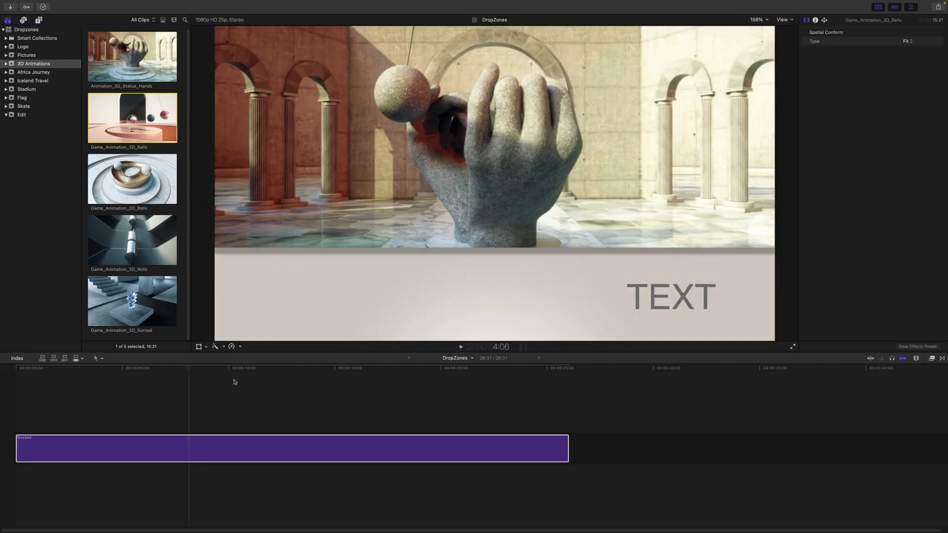
pyautogui.moveTo(187, 371); pyautogui.dragTo(262, 370)
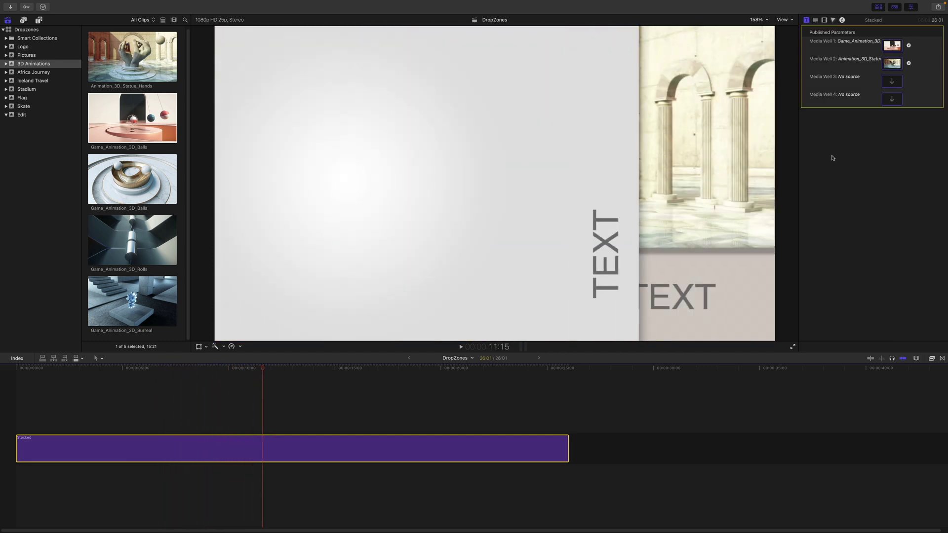
# Fill Media Wells 3 and 4, using the gold-ring animation for well 4, then play from the start
pyautogui.click(892, 80)
pyautogui.click(777, 347)
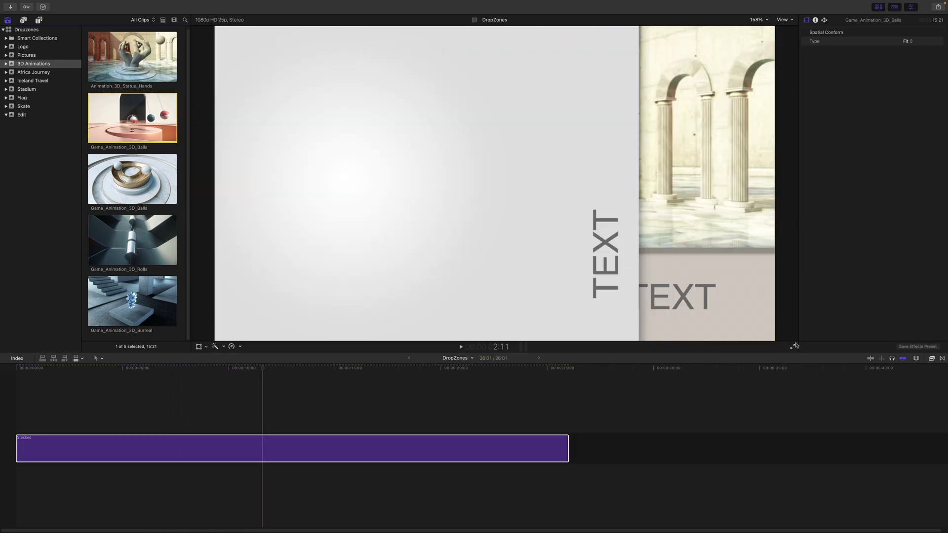
pyautogui.moveTo(262, 369)
pyautogui.mouseDown()
pyautogui.moveTo(364, 369)
pyautogui.moveTo(212, 369)
pyautogui.moveTo(222, 369)
pyautogui.mouseUp()
pyautogui.click(892, 99)
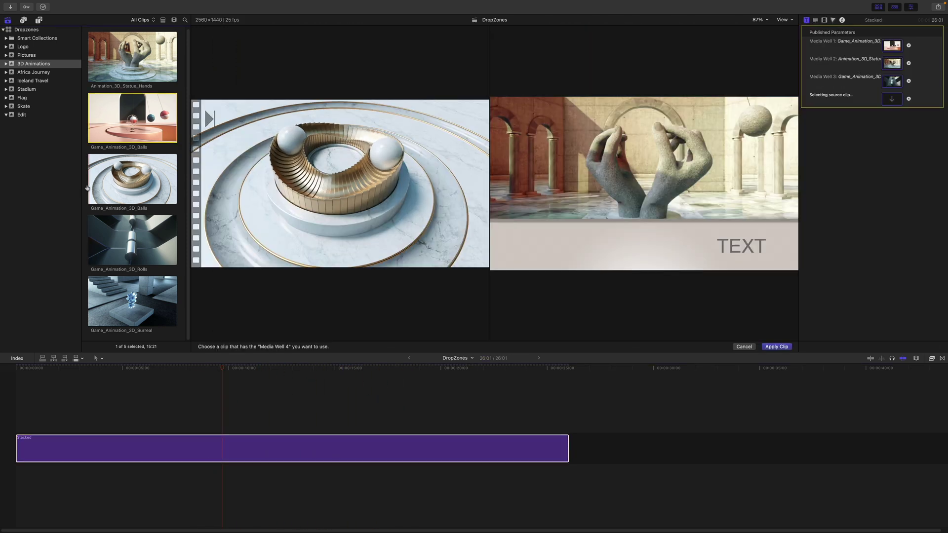
pyautogui.click(775, 346)
pyautogui.press('Home')
pyautogui.press('space')
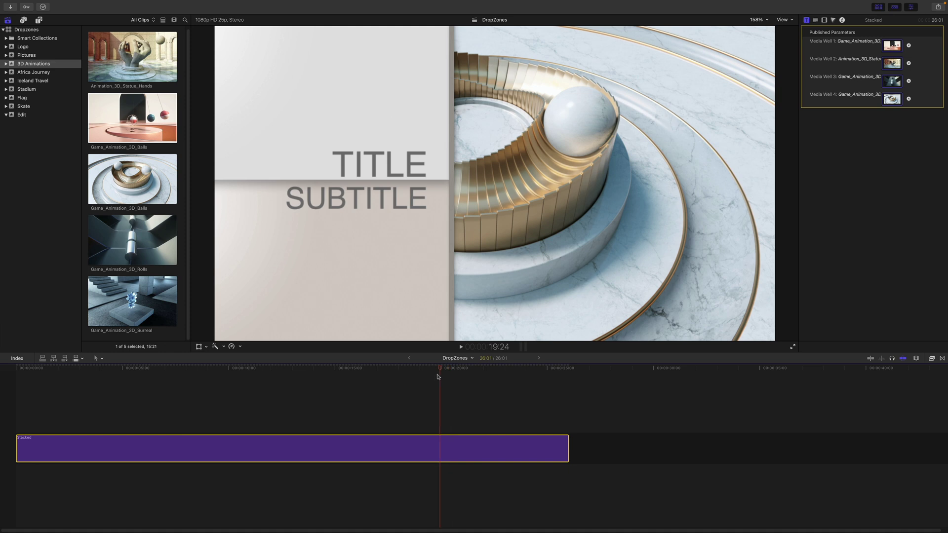
# Connect Game_Animation_3D_Rolls above the Stacked title and slide it to start about eleven seconds in
pyautogui.moveTo(438, 377); pyautogui.dragTo(375, 381)
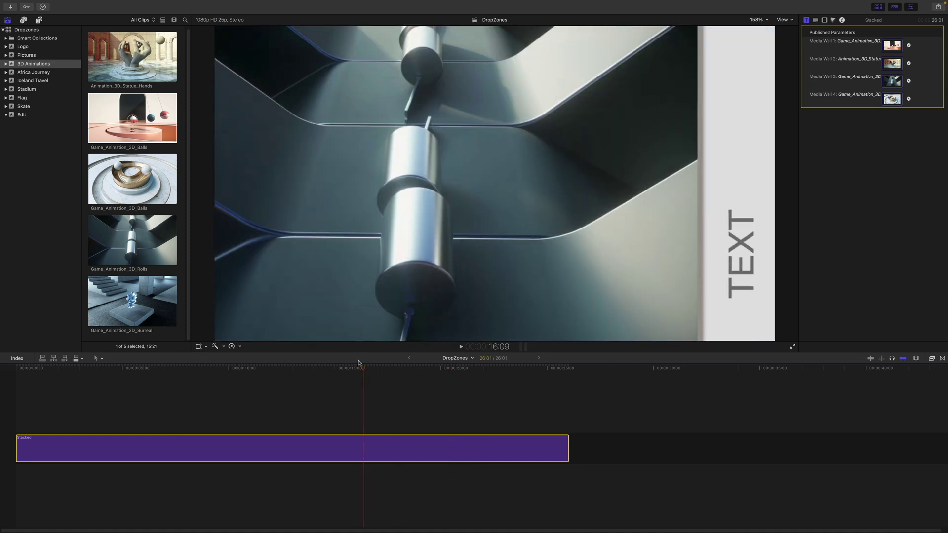
pyautogui.moveTo(127, 243)
pyautogui.mouseDown()
pyautogui.moveTo(67, 419)
pyautogui.moveTo(41, 409)
pyautogui.mouseUp()
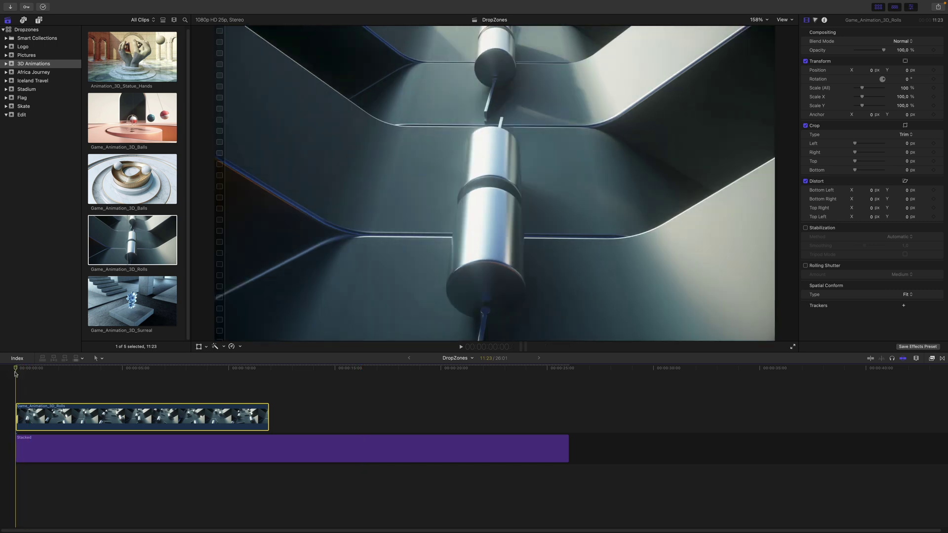
pyautogui.moveTo(29, 370); pyautogui.dragTo(342, 379)
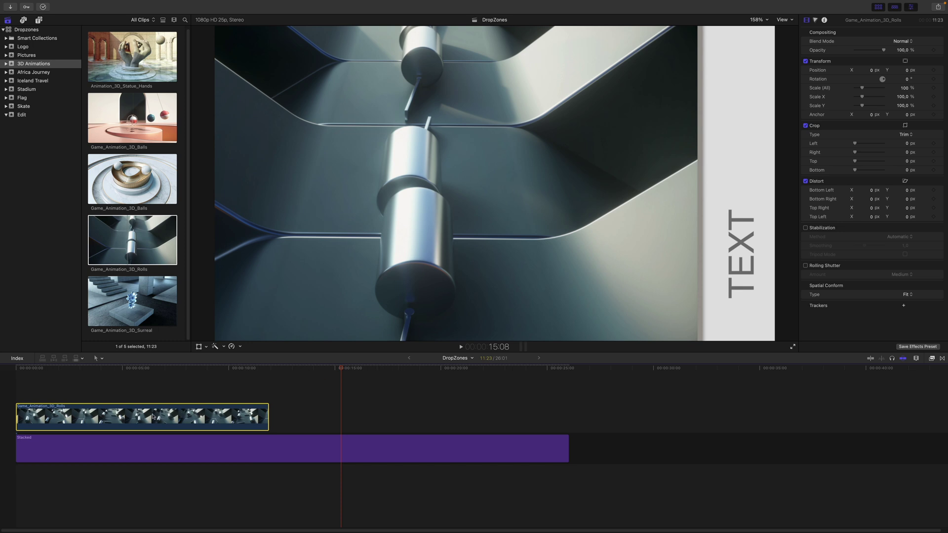
pyautogui.moveTo(112, 416); pyautogui.dragTo(357, 417)
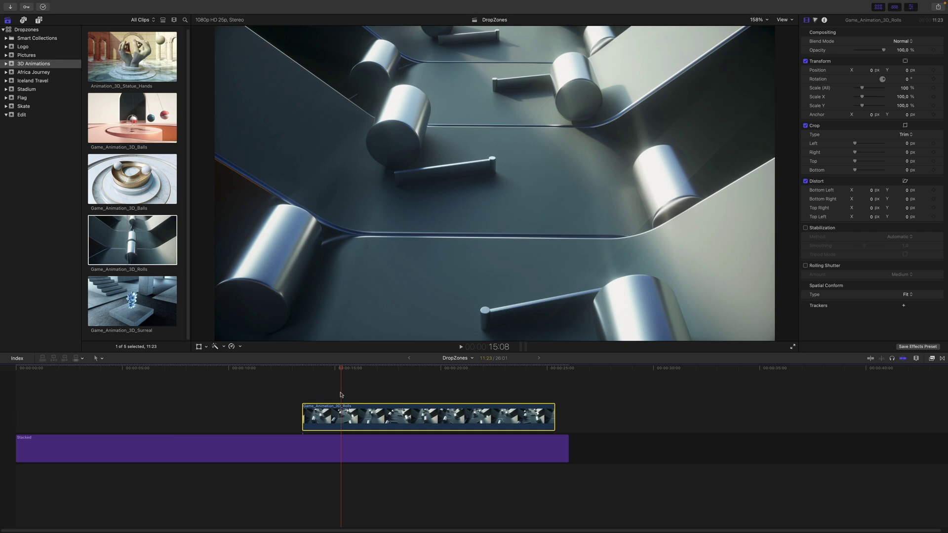
pyautogui.moveTo(339, 377); pyautogui.dragTo(327, 377)
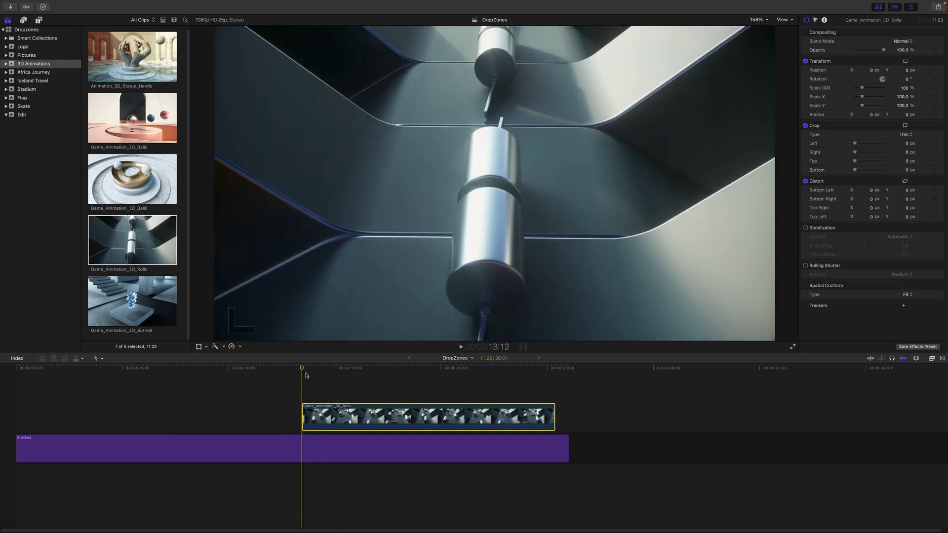
# Add a black Custom solid before the Rolls clip and extend it to meet it
pyautogui.scroll(-15, 25, 222)
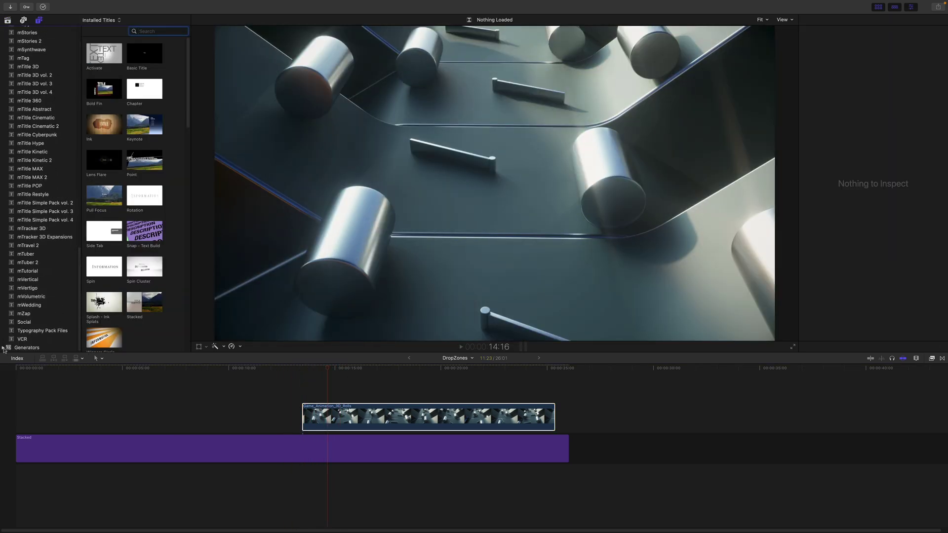
pyautogui.click(25, 339)
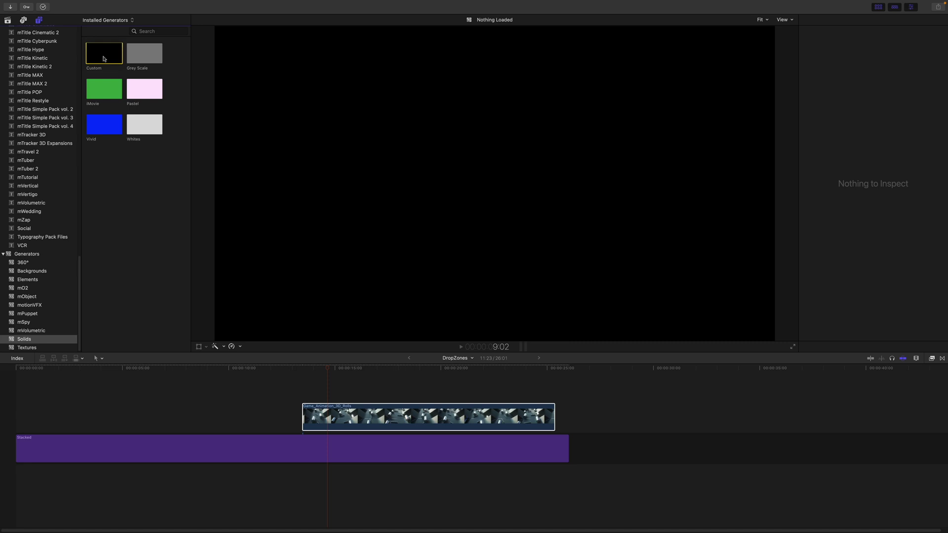
pyautogui.moveTo(104, 59); pyautogui.dragTo(220, 418)
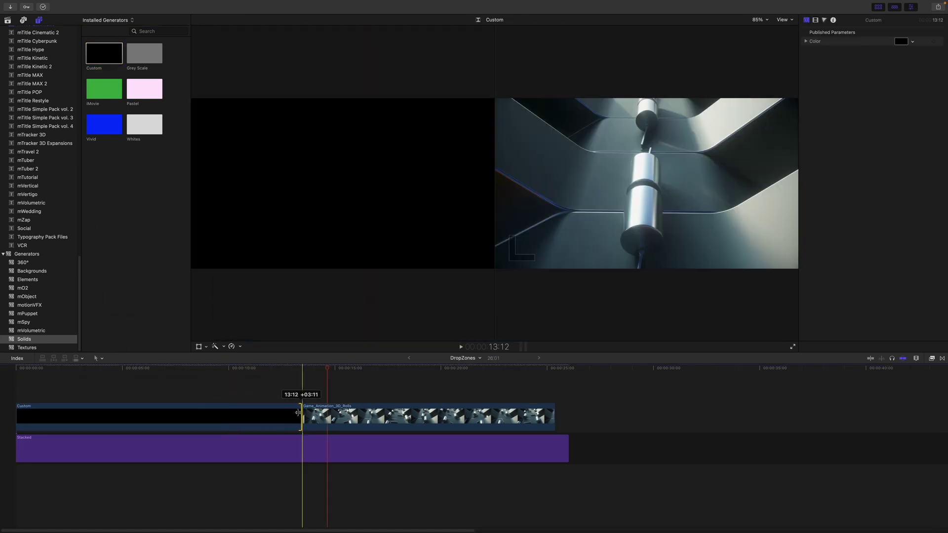
pyautogui.moveTo(227, 419); pyautogui.dragTo(298, 412)
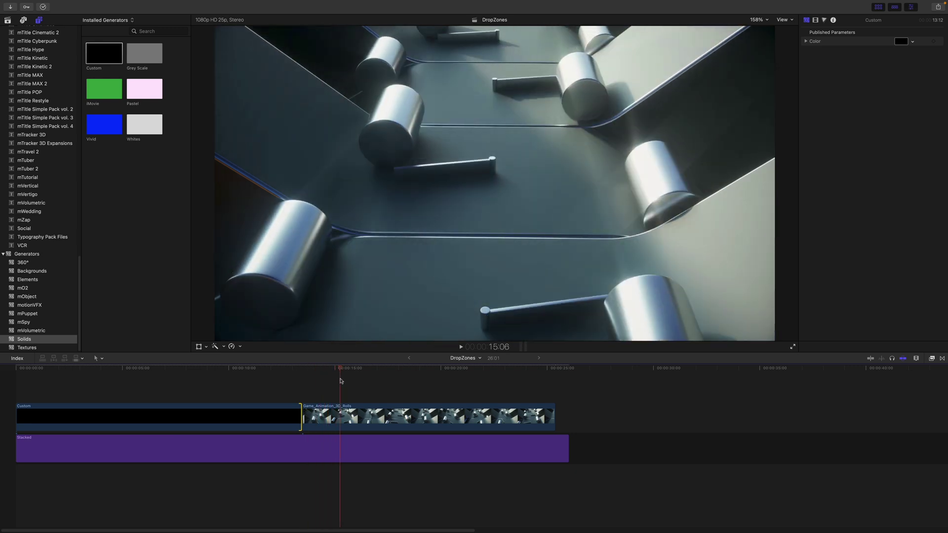
# Create a new compound clip from the solid and Rolls clip, keeping the Edit event
pyautogui.moveTo(364, 391); pyautogui.dragTo(252, 423)
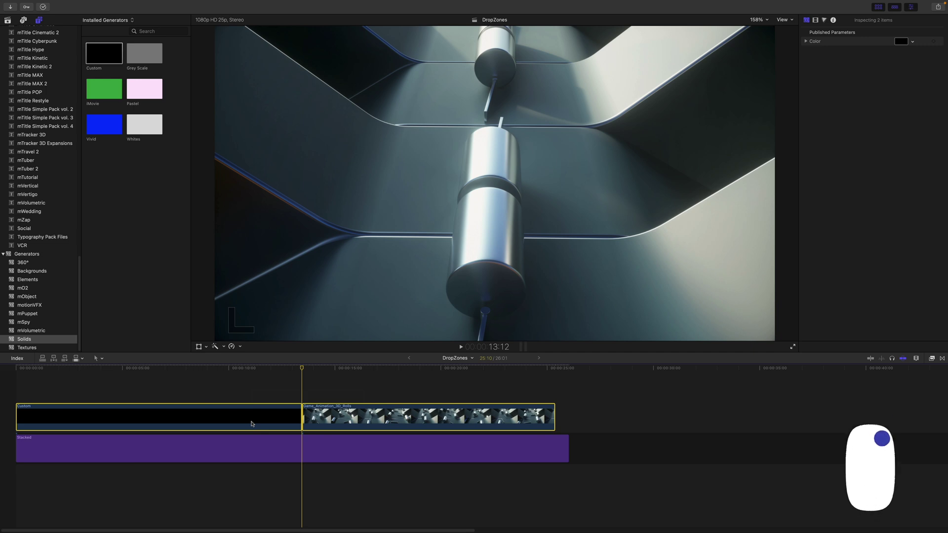
pyautogui.rightClick(251, 423)
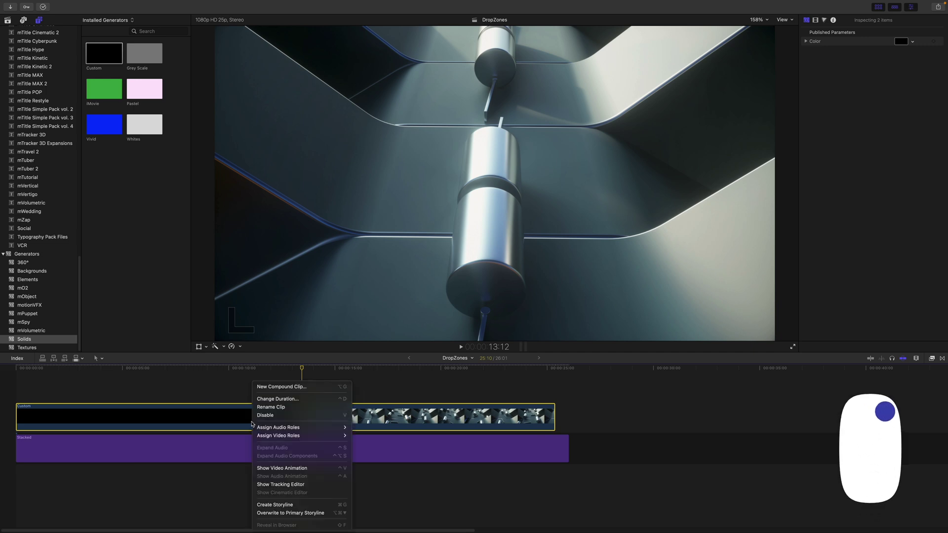
pyautogui.click(278, 389)
pyautogui.write('DropZones Clip Fill')
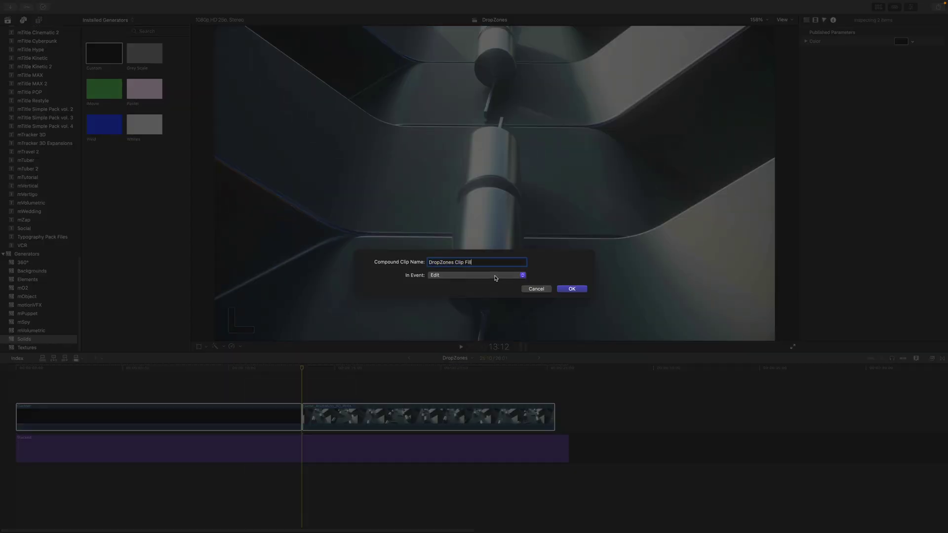
pyautogui.click(495, 278)
pyautogui.click(474, 256)
# Confirm the DropZones Clip Fill compound clip and scrub through to preview it
pyautogui.click(572, 289)
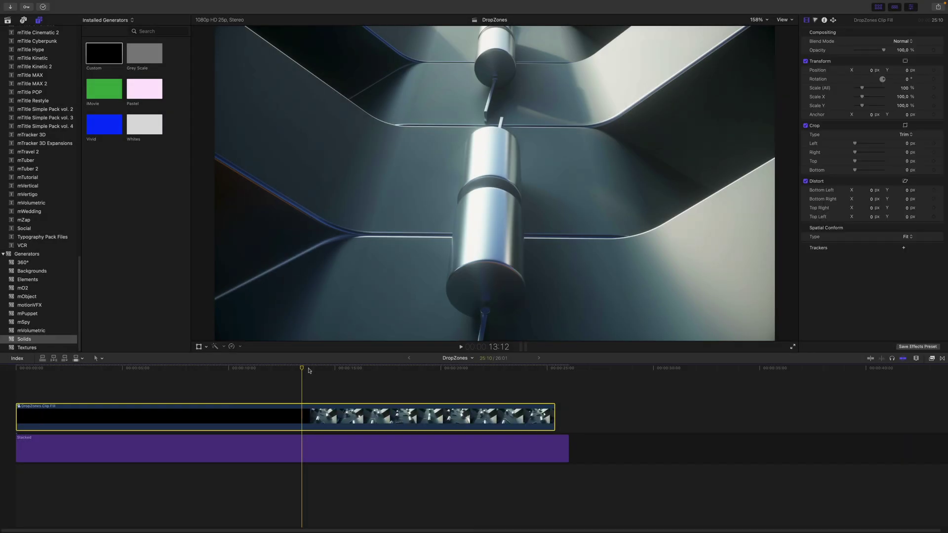
pyautogui.moveTo(309, 370); pyautogui.dragTo(344, 374)
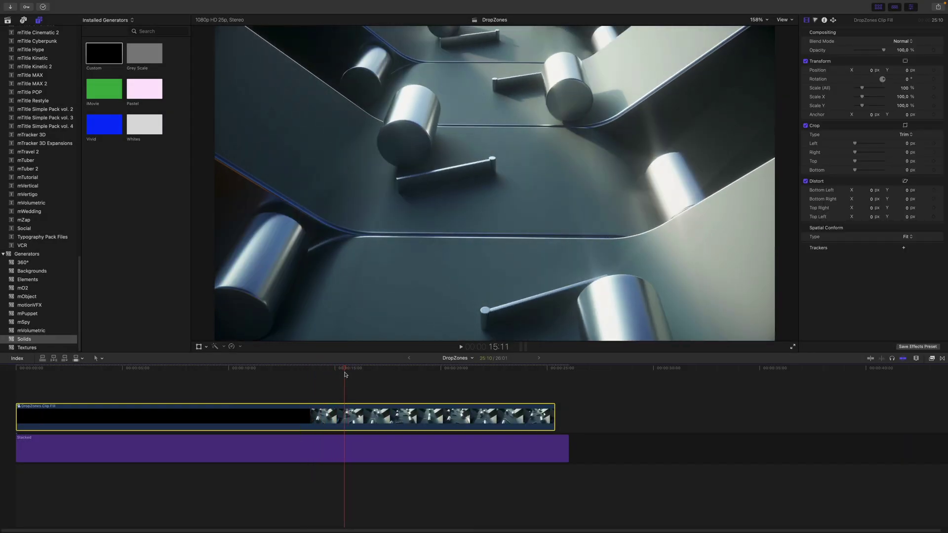
pyautogui.moveTo(344, 375)
pyautogui.mouseDown()
pyautogui.moveTo(303, 374)
pyautogui.moveTo(337, 374)
pyautogui.mouseUp()
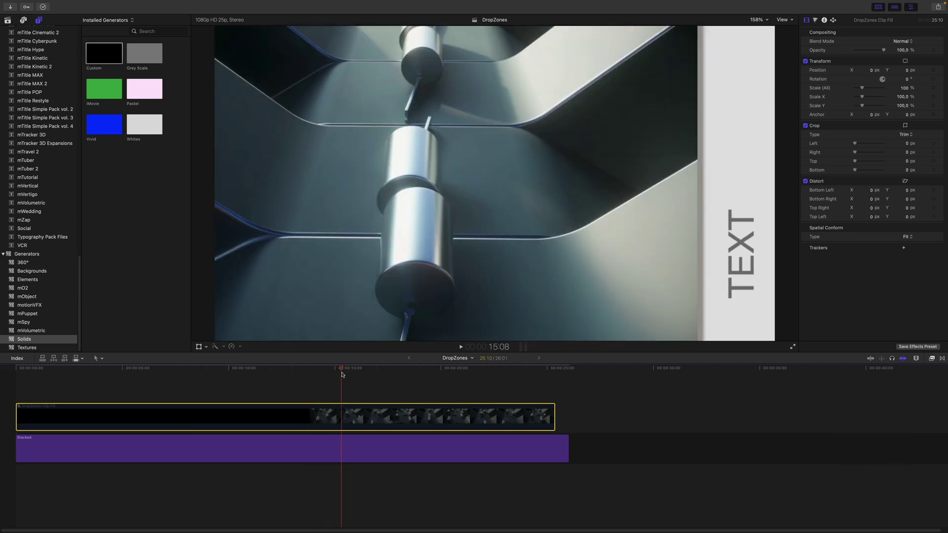
# Apply DropZones Clip Fill to the Stacked title's Media Well 3 and play the result
pyautogui.click(344, 448)
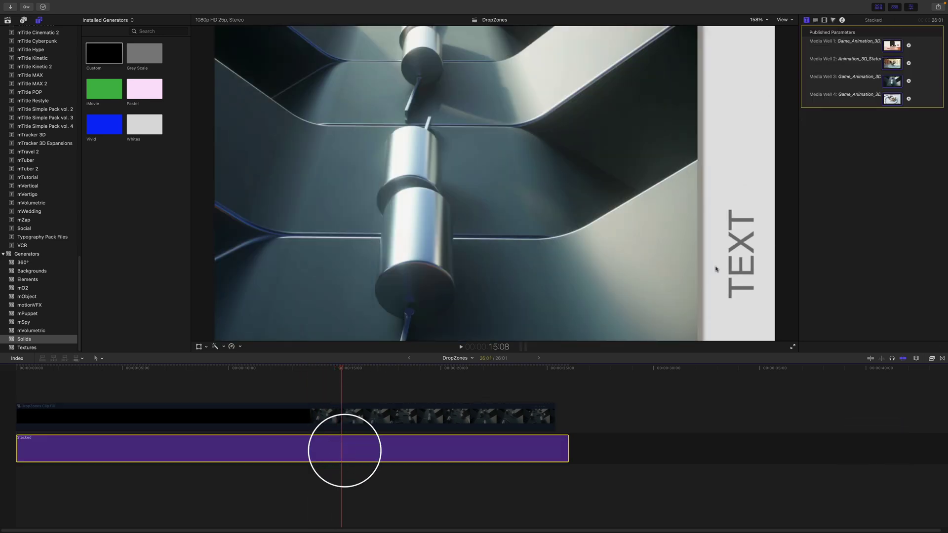
pyautogui.click(896, 82)
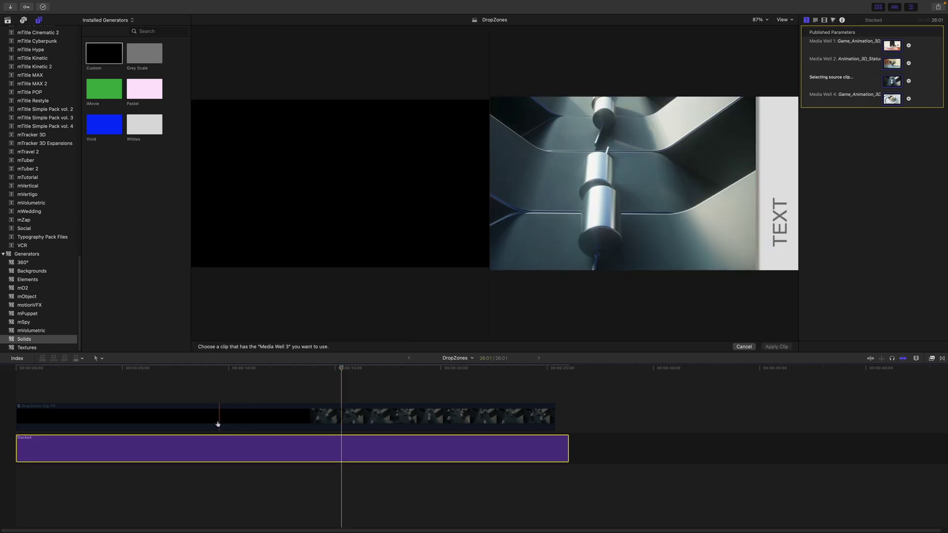
pyautogui.click(18, 424)
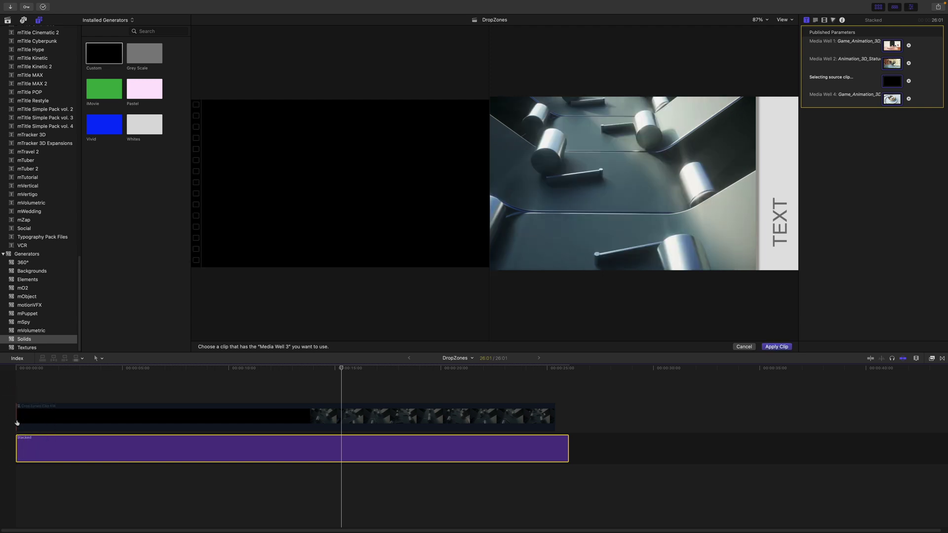
pyautogui.click(7, 20)
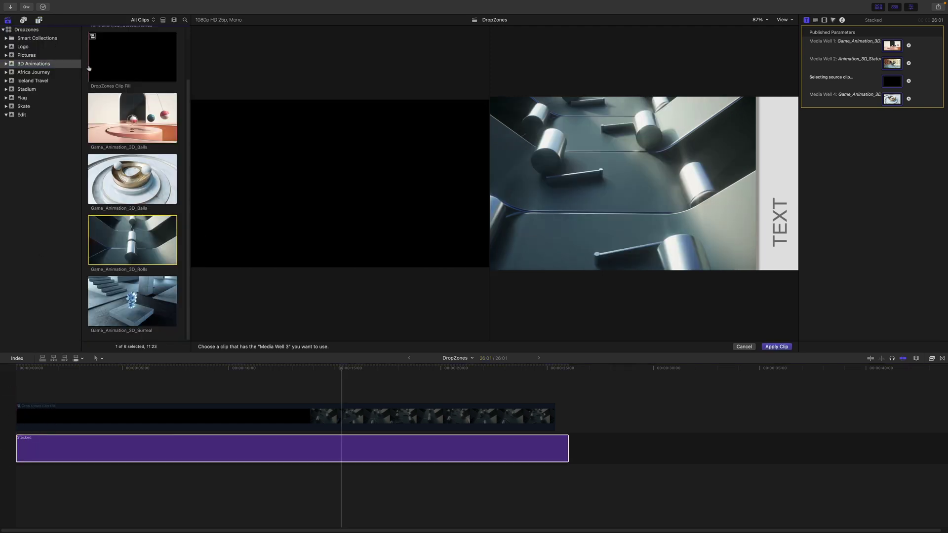
pyautogui.click(771, 347)
pyautogui.click(275, 371)
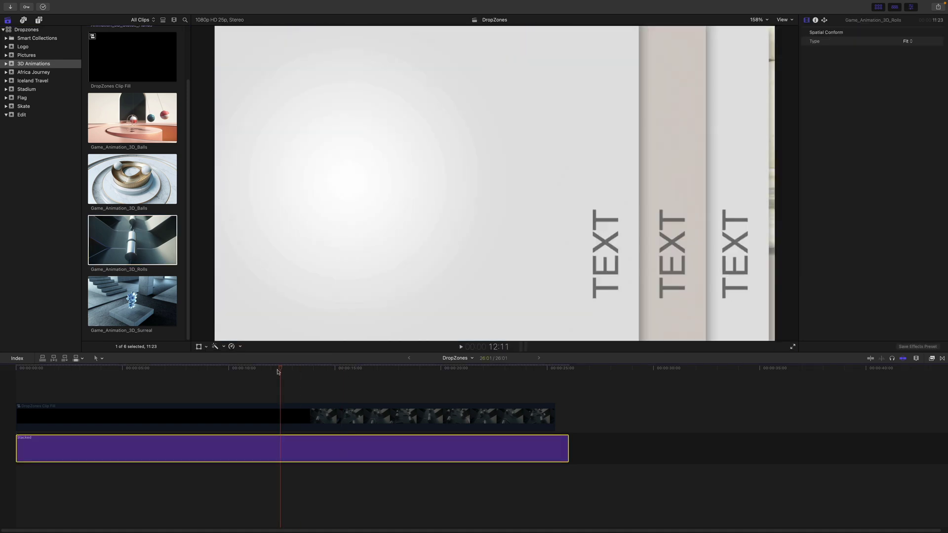
pyautogui.press('space')
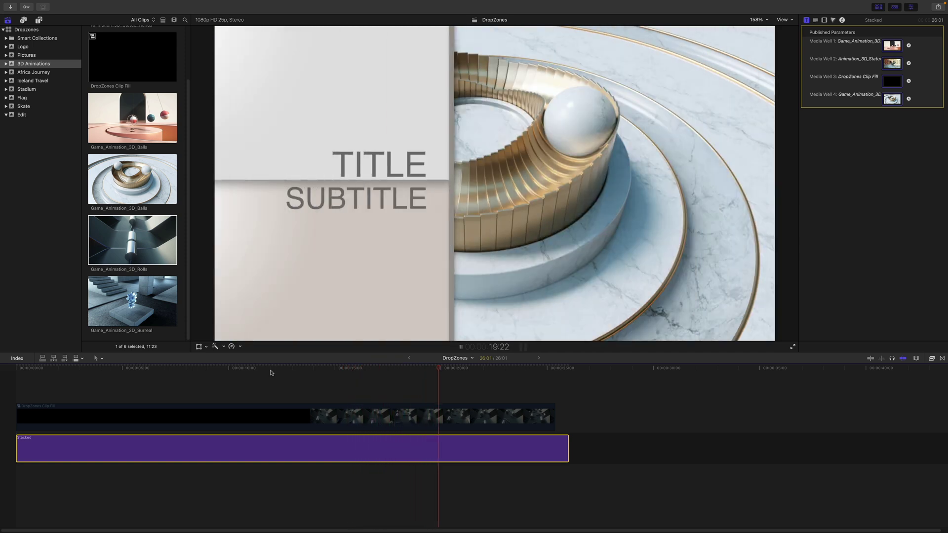
# Delete the DropZones Clip Fill compound clip and scrub to the title scene near 19 seconds
pyautogui.click(298, 404)
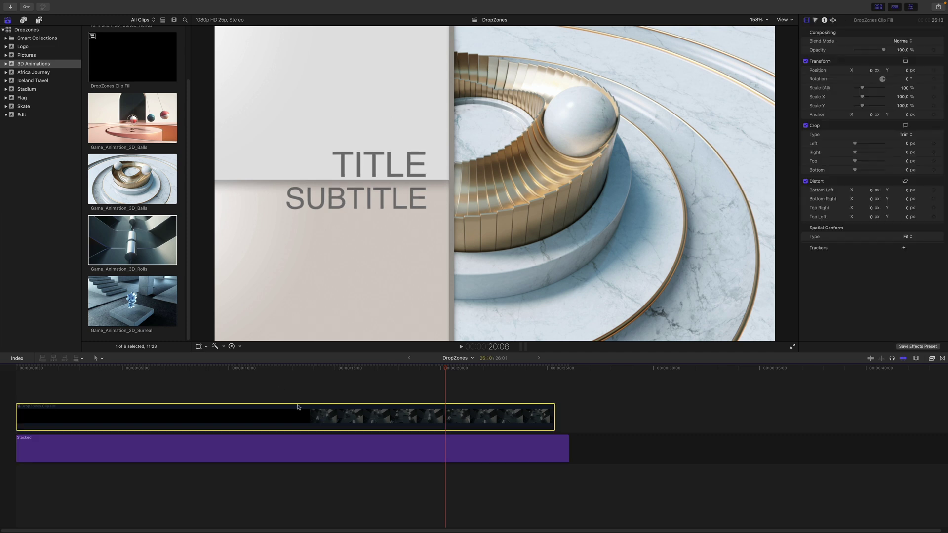
pyautogui.press('Delete')
pyautogui.click(387, 369)
pyautogui.moveTo(387, 369); pyautogui.dragTo(408, 368)
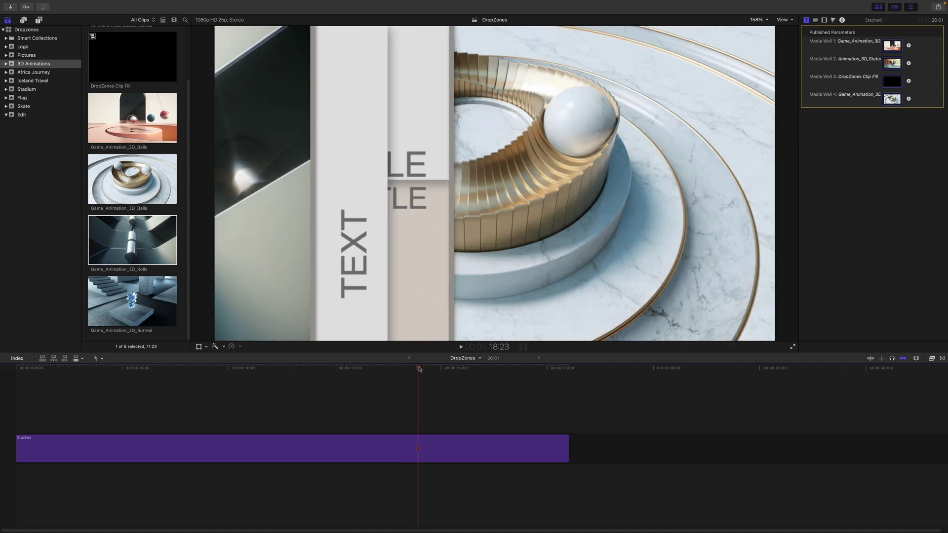
pyautogui.moveTo(408, 368); pyautogui.dragTo(424, 369)
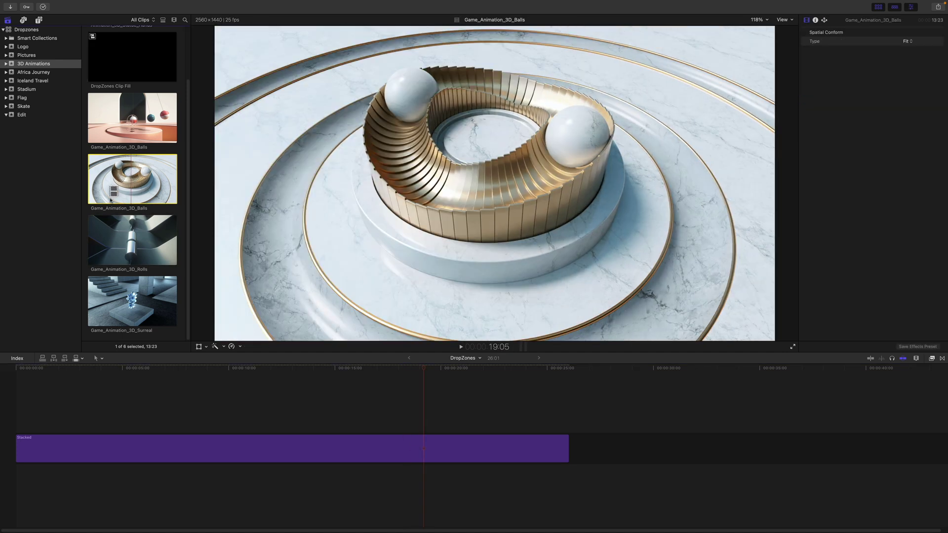
# Connect Game_Animation_3D_Balls above Stacked and trim it to end with the Stacked clip
pyautogui.moveTo(132, 177); pyautogui.dragTo(265, 407)
pyautogui.moveTo(388, 403); pyautogui.dragTo(392, 415)
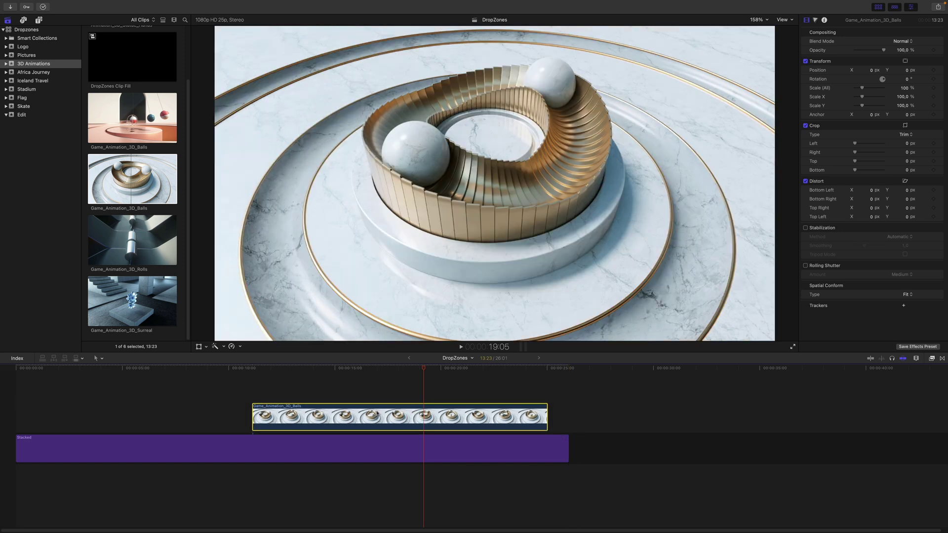
pyautogui.moveTo(391, 415)
pyautogui.mouseDown()
pyautogui.moveTo(342, 417)
pyautogui.moveTo(578, 420)
pyautogui.mouseUp()
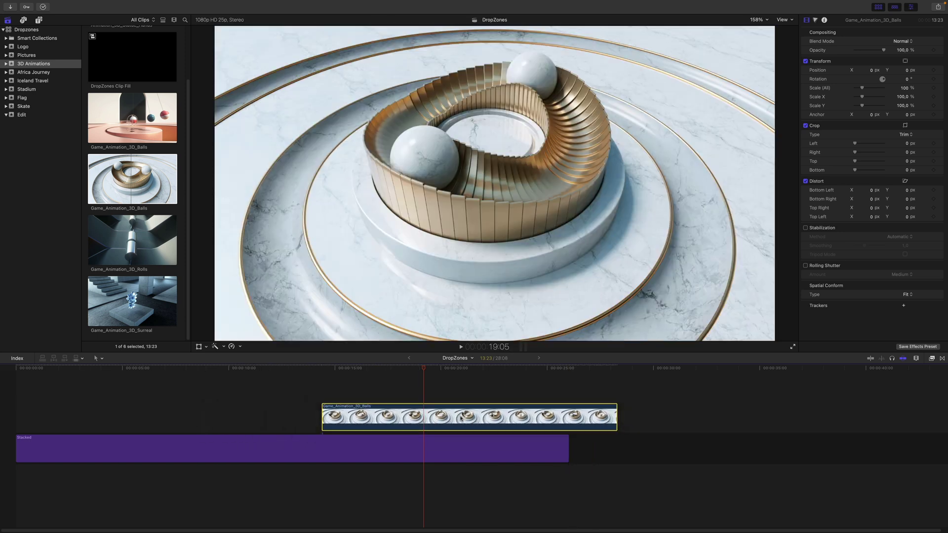
pyautogui.moveTo(639, 417); pyautogui.dragTo(568, 418)
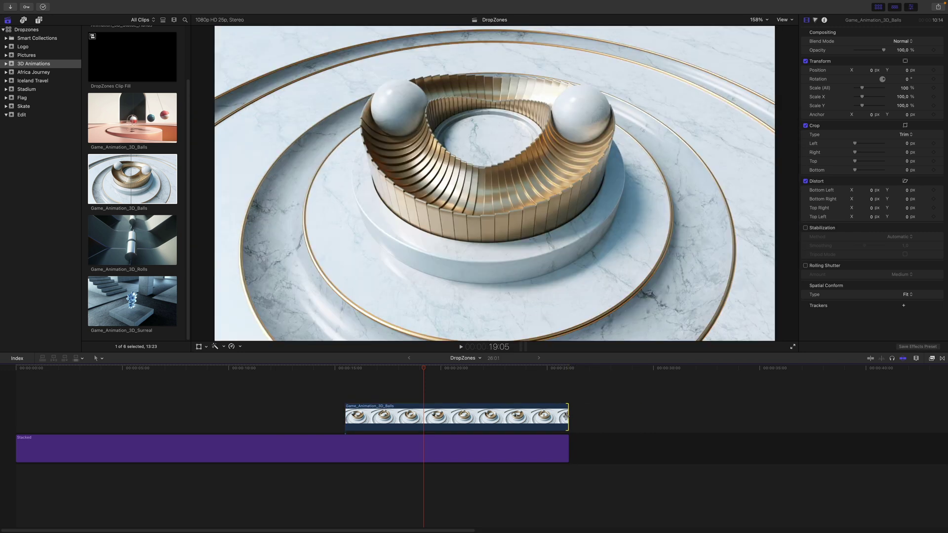
# Add markers on the Stacked and Balls clips, then place a black Custom solid before the Balls clip
pyautogui.click(424, 446)
pyautogui.press('m')
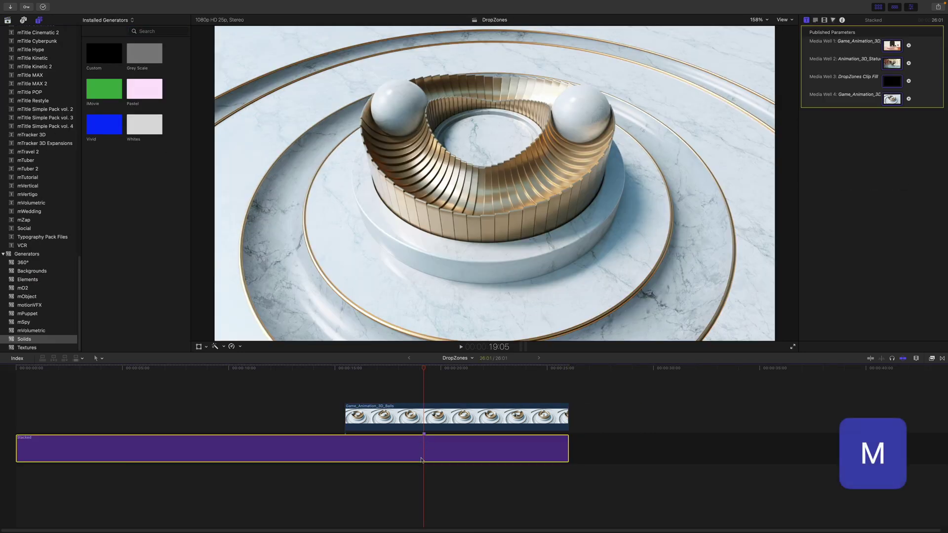
pyautogui.click(425, 414)
pyautogui.press('m')
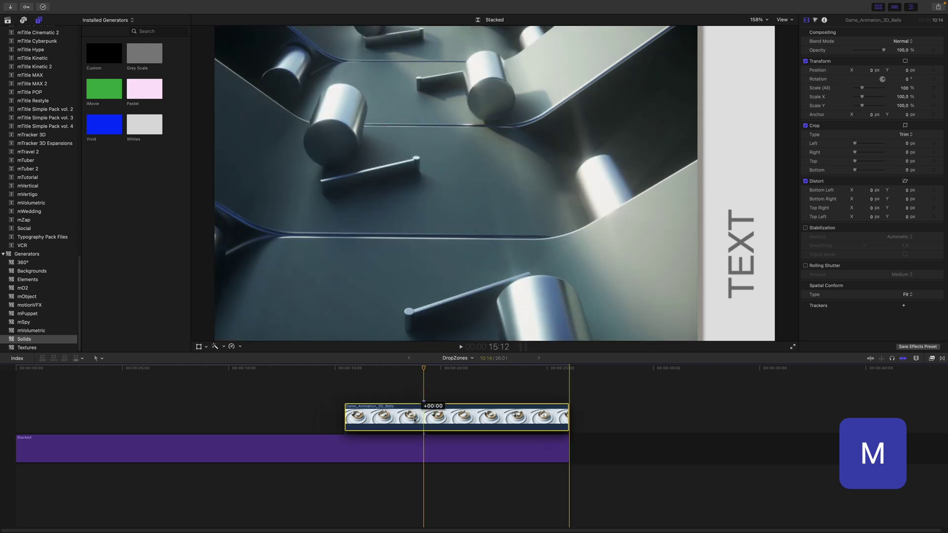
pyautogui.moveTo(104, 53)
pyautogui.mouseDown()
pyautogui.moveTo(155, 336)
pyautogui.moveTo(216, 400)
pyautogui.moveTo(344, 414)
pyautogui.mouseUp()
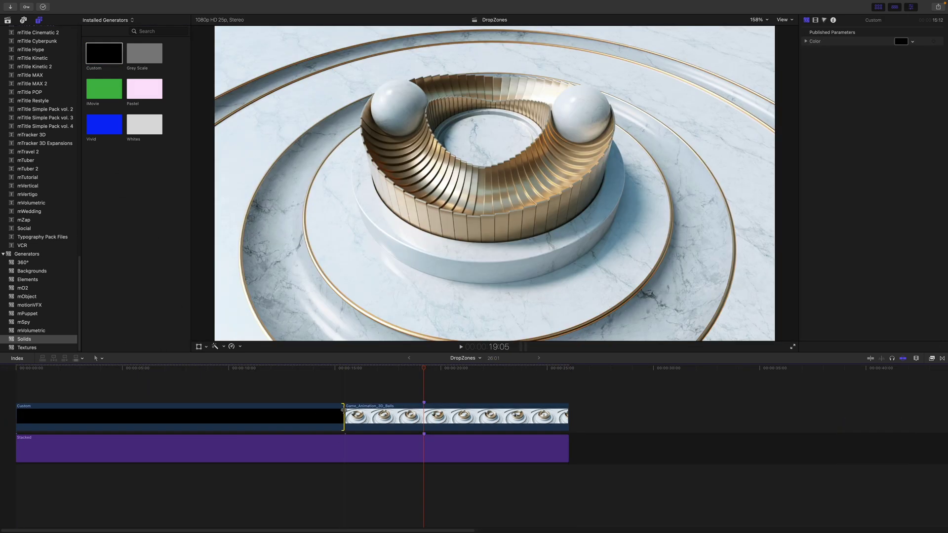
# Extend the solid to meet the Balls clip and combine both into compound clip DropZones Clip Fill 2
pyautogui.moveTo(303, 384); pyautogui.dragTo(379, 420)
pyautogui.rightClick(379, 420)
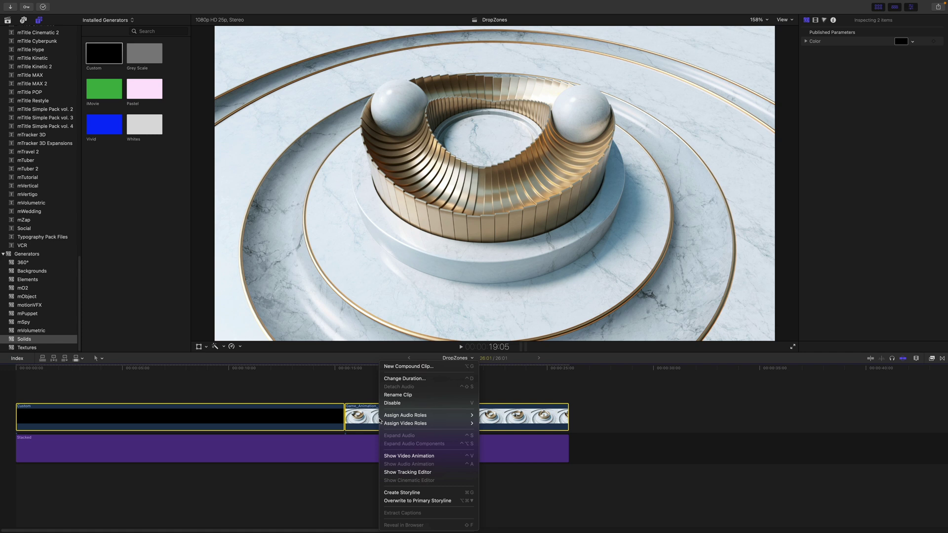
pyautogui.click(409, 367)
pyautogui.write('DropZones Clip Fill 2')
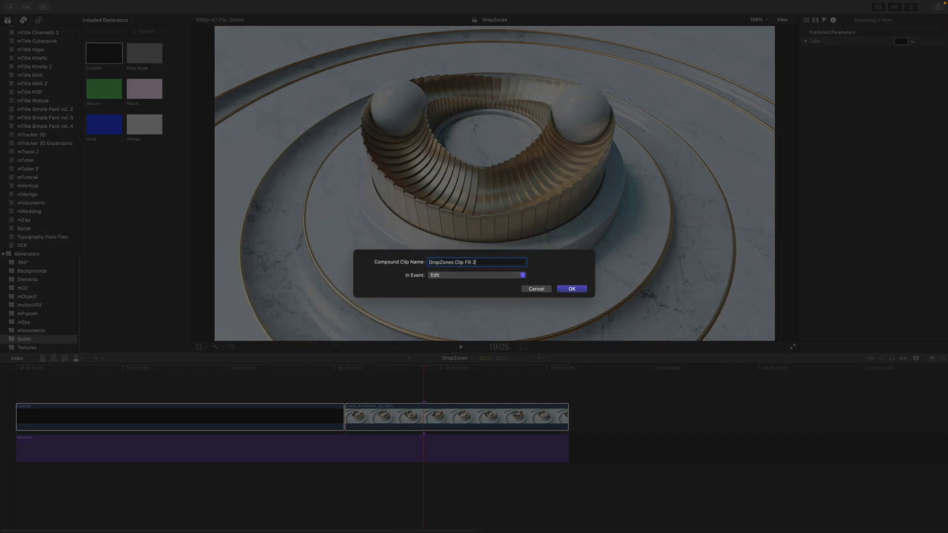
pyautogui.press('Return')
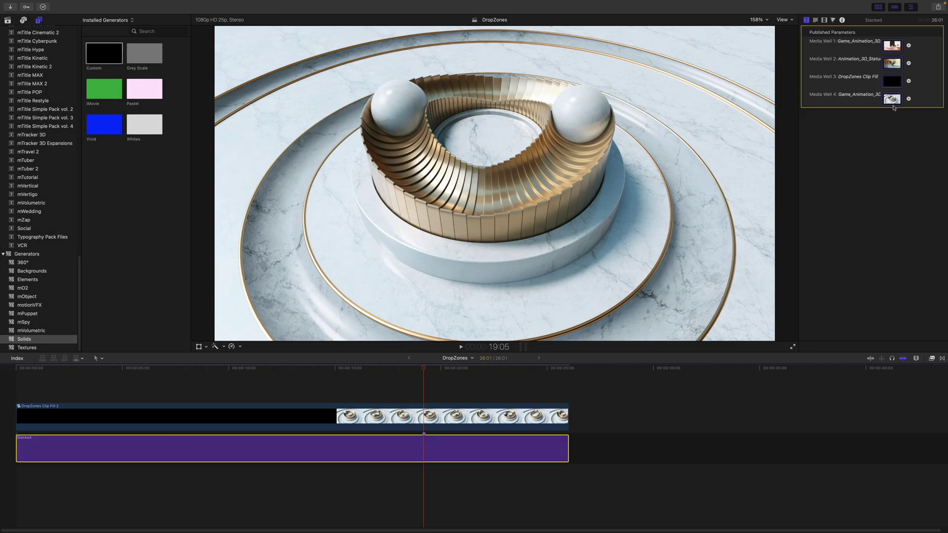
# Apply DropZones Clip Fill 2 as the Stacked title's Media Well 4 source
pyautogui.click(892, 99)
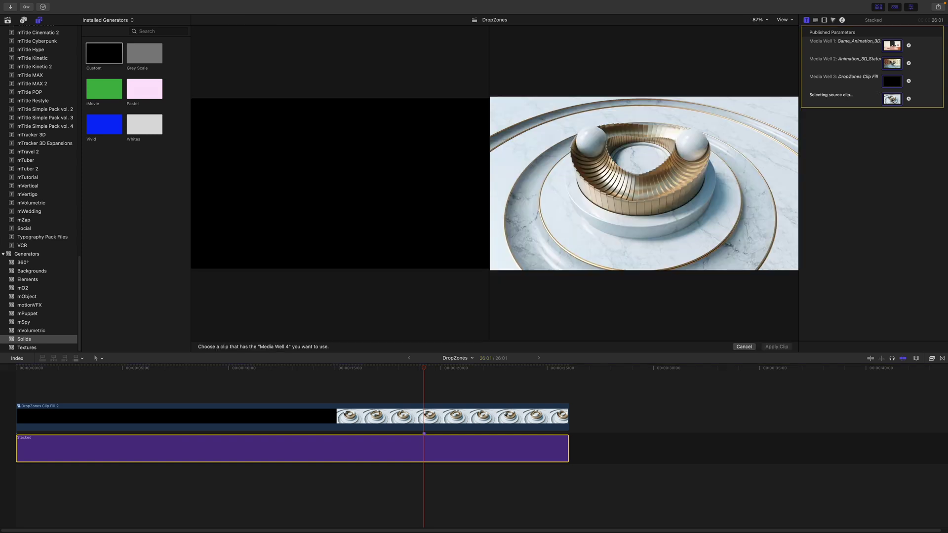
pyautogui.click(18, 424)
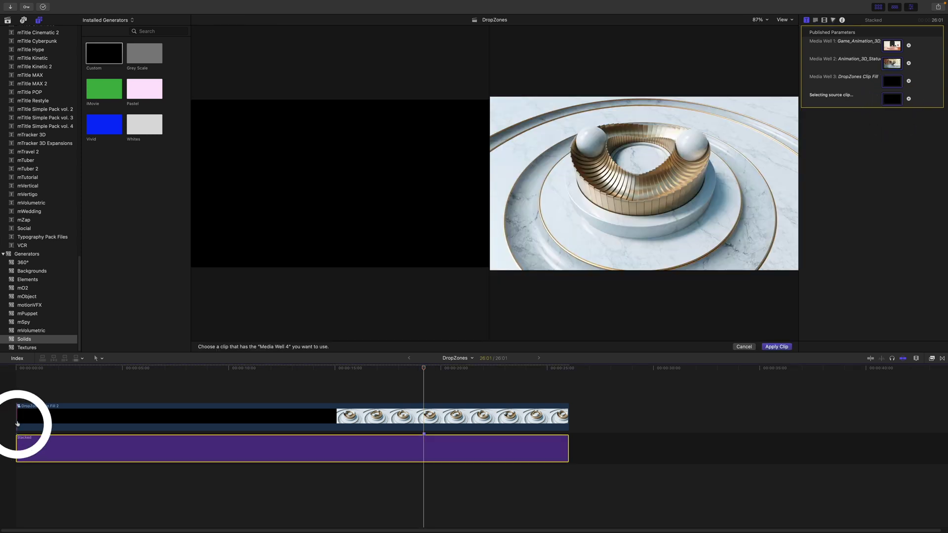
pyautogui.click(778, 346)
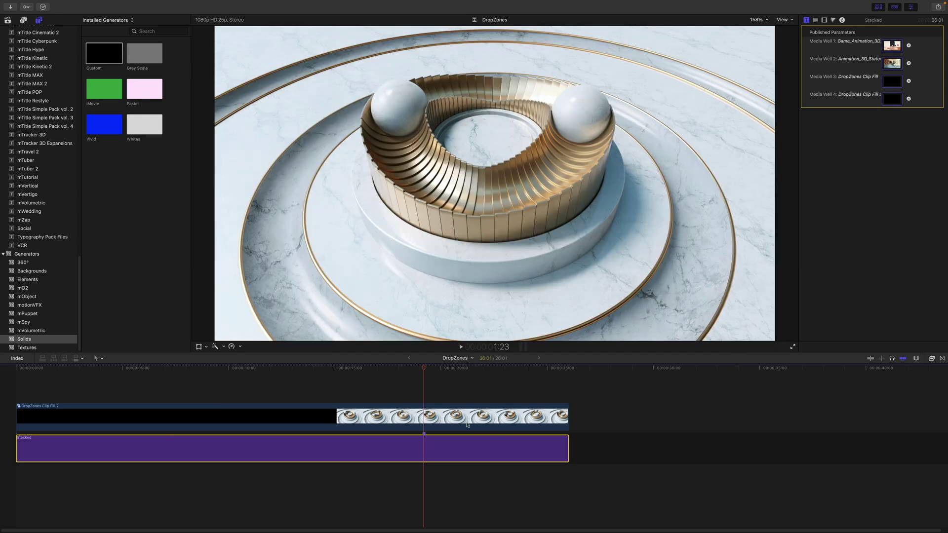
pyautogui.click(425, 420)
# Disable and re-enable DropZones Clip Fill 2 with V to compare the Stacked title with and without it
pyautogui.press('v')
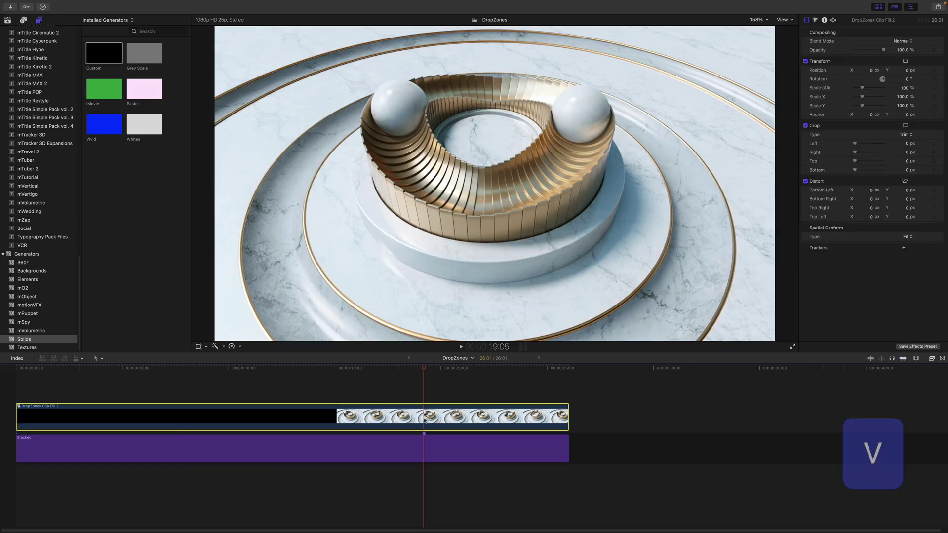
pyautogui.press('v')
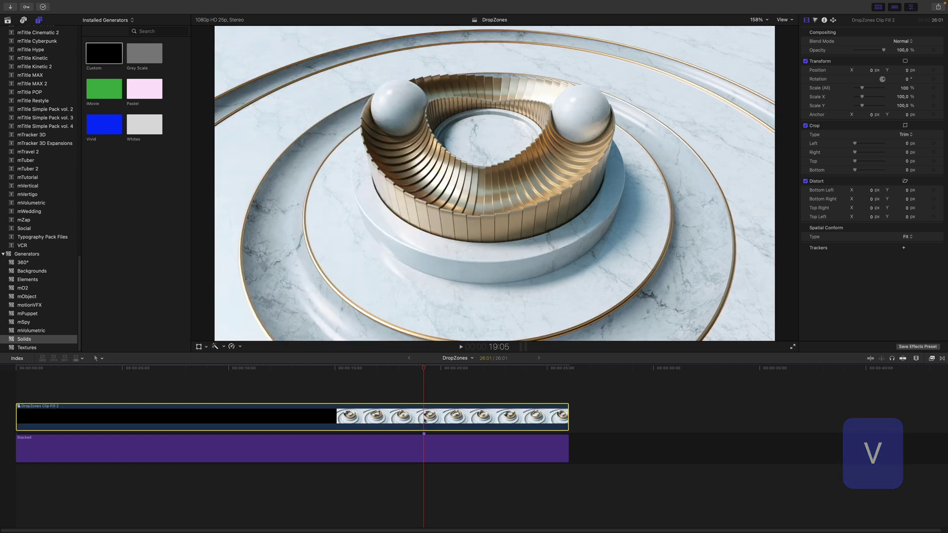